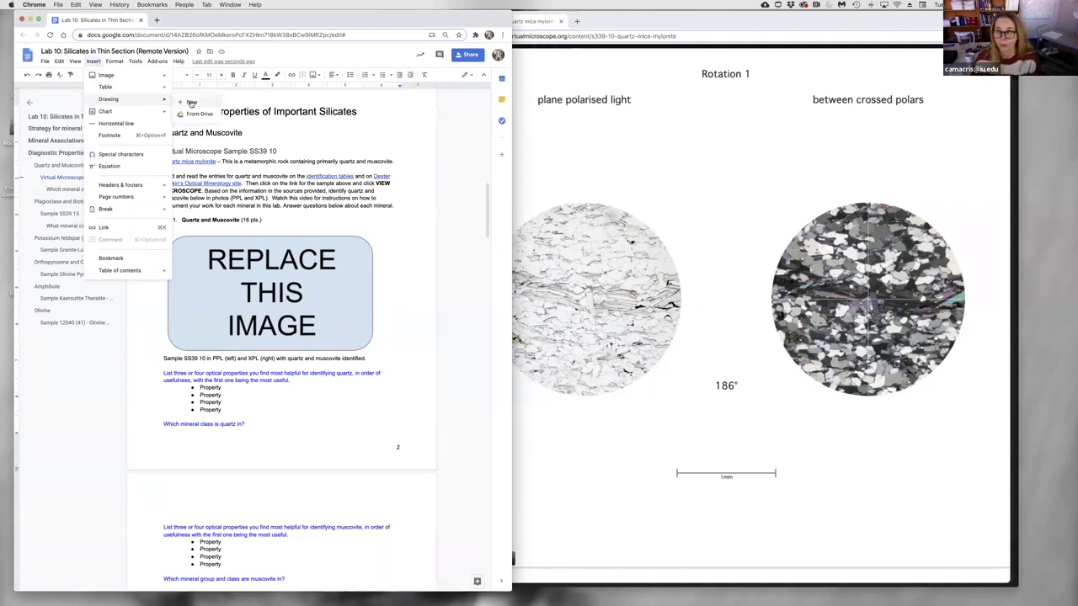
Step: Start a new drawing in the lab document and frame a screenshot area around the plane polarised and crossed polars views of Rotation 1
left_click(192, 102)
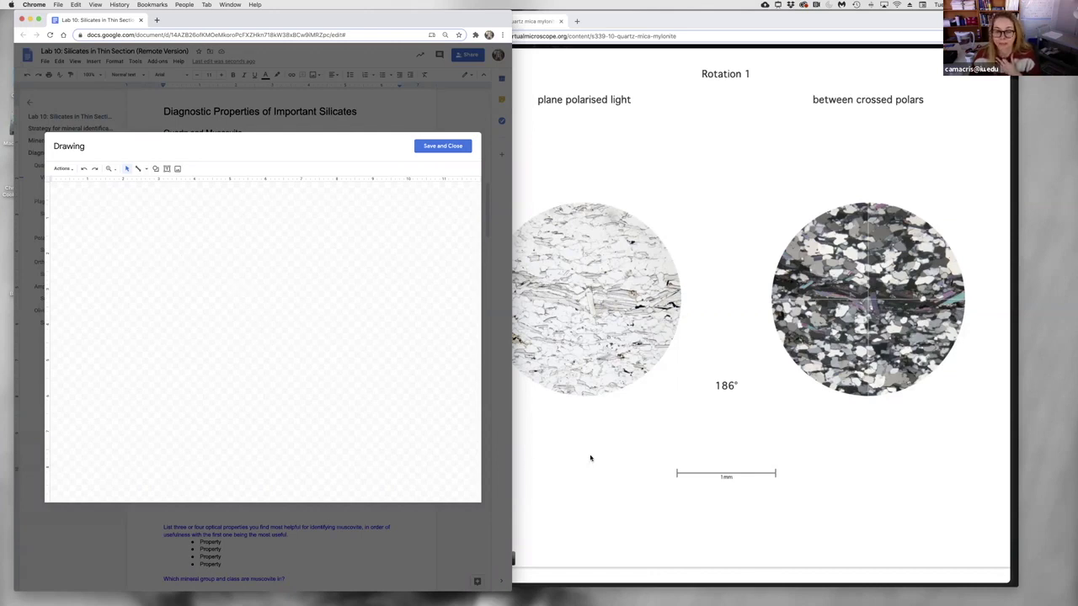
key("super+grave")
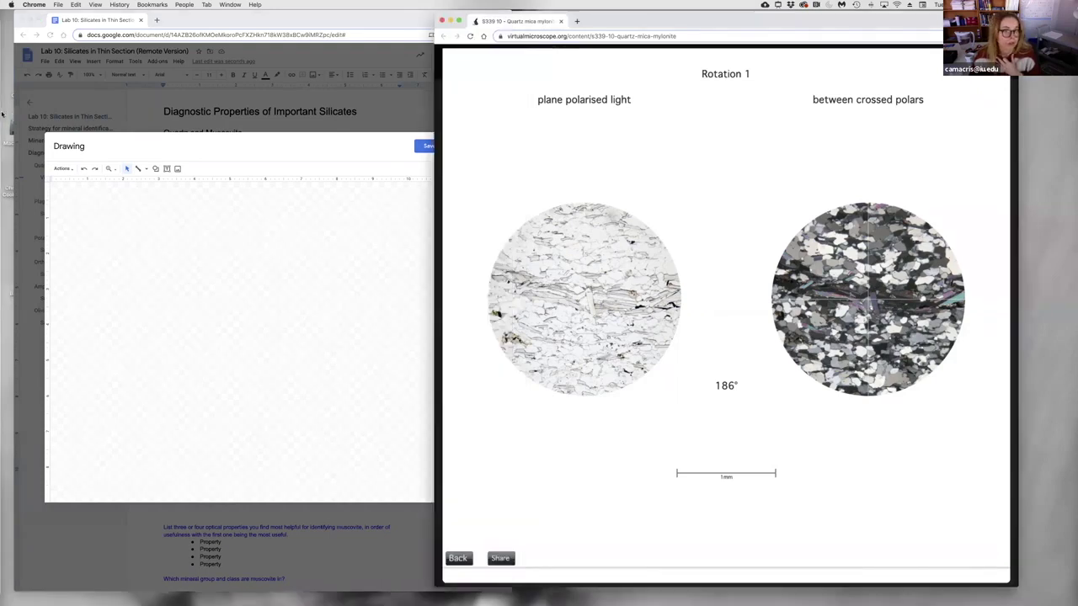
mouse_move(9, 146)
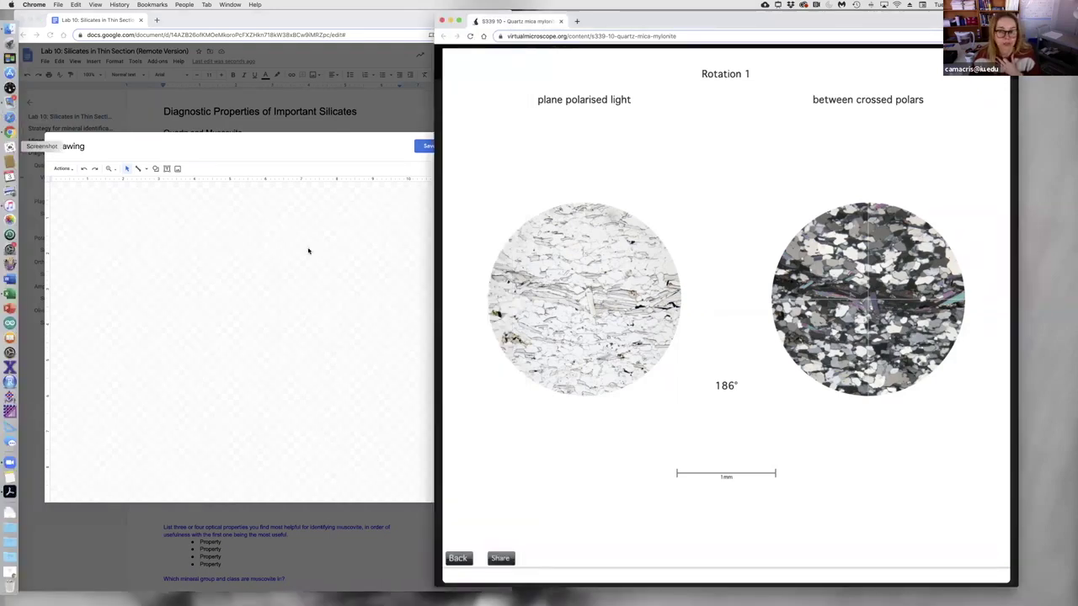
key("super+shift+5")
left_click_drag(431, 54, 479, 81)
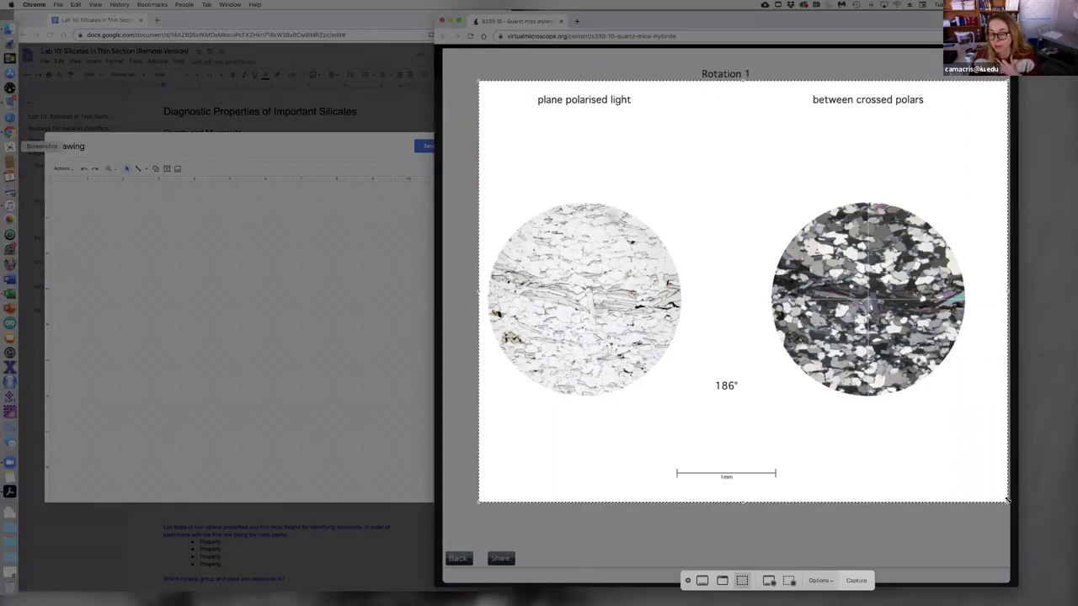
mouse_move(987, 497)
left_mouse_down()
mouse_move(973, 497)
mouse_move(977, 485)
left_mouse_up()
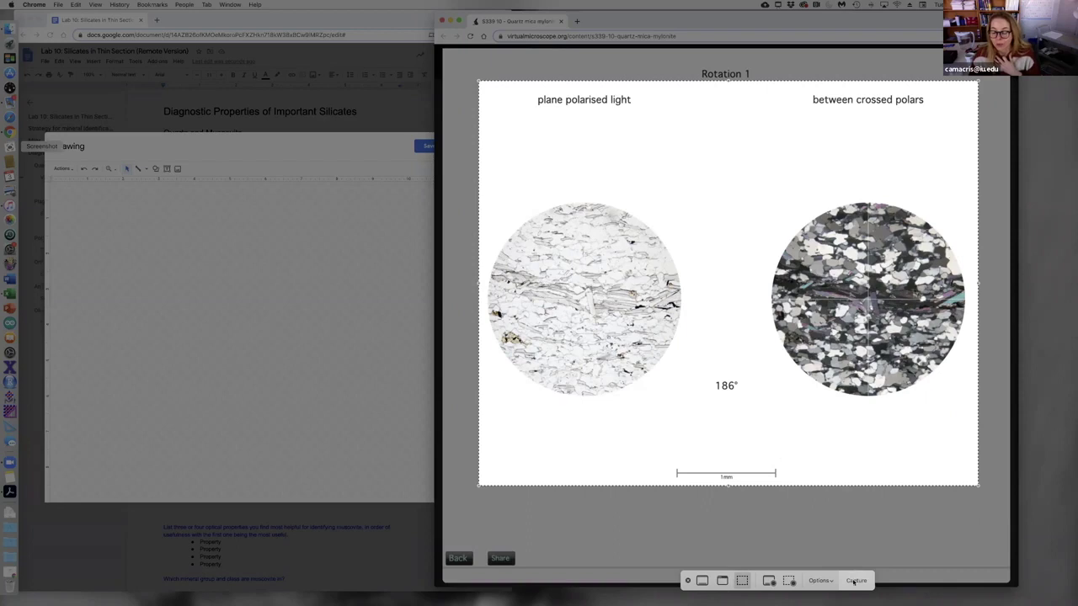
Step: Capture the framed microscope views to the clipboard and paste the image into the blank drawing
left_click(831, 581)
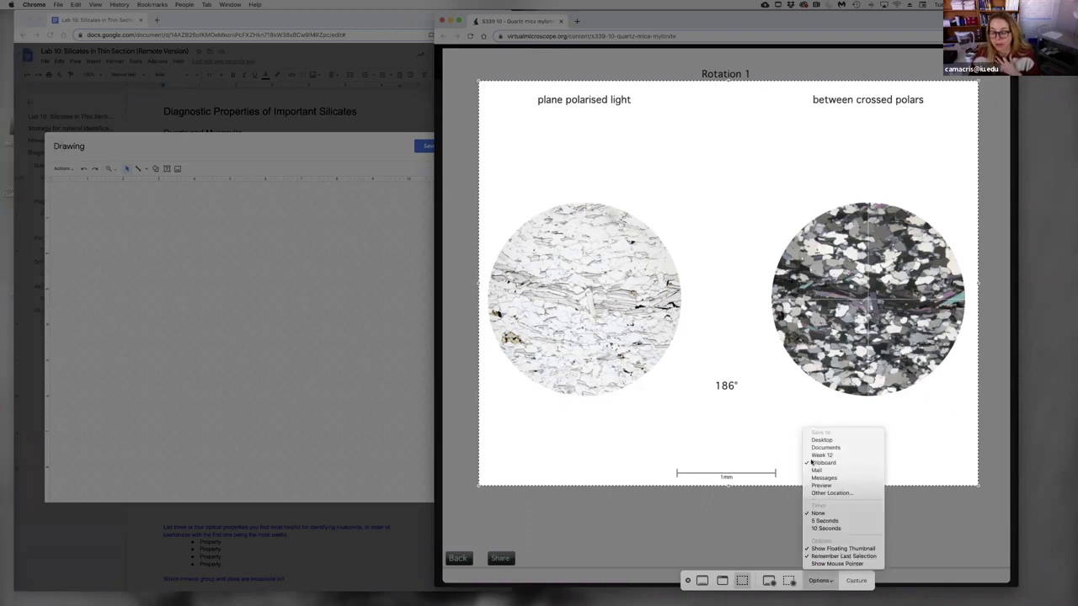
left_click(815, 464)
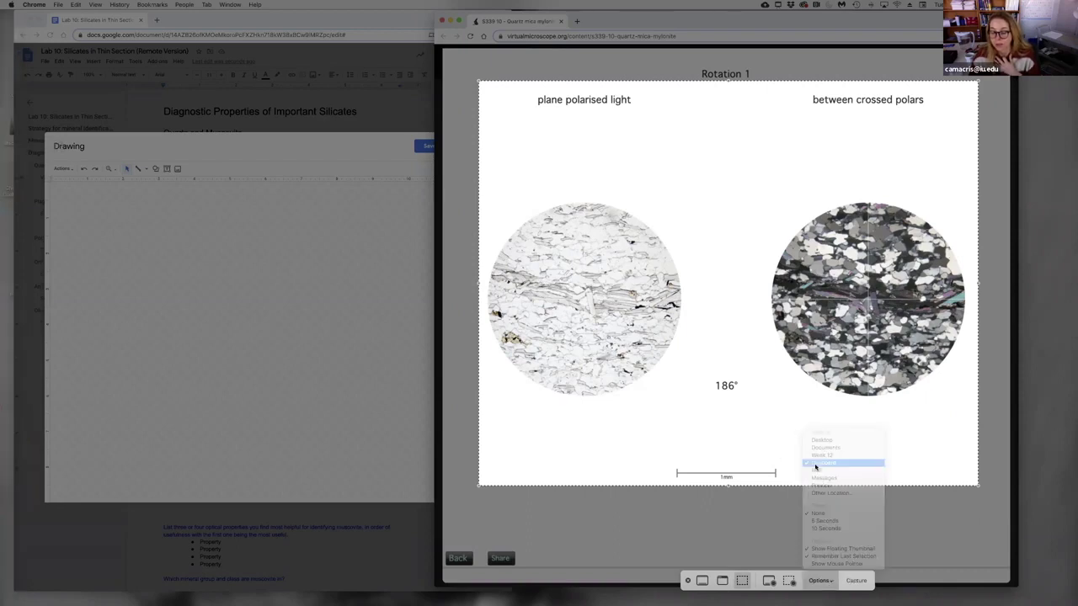
left_click(856, 581)
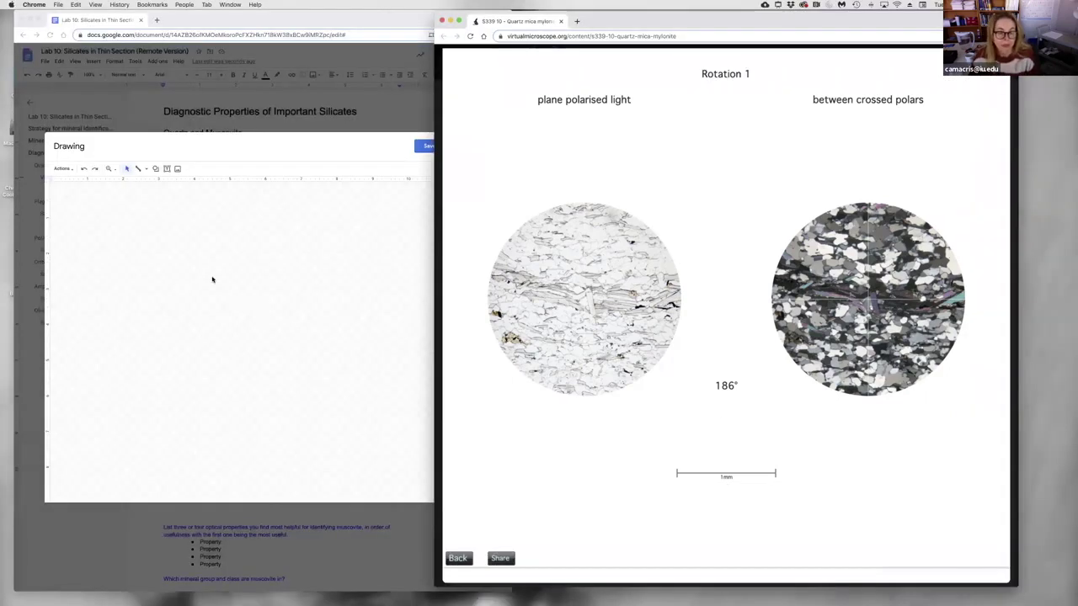
left_click(149, 237)
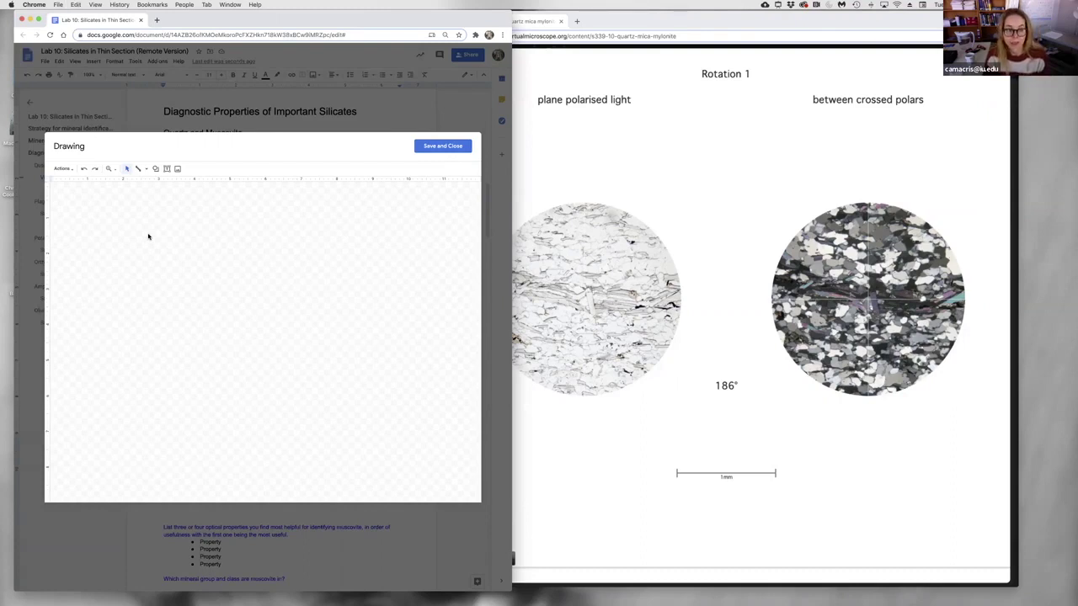
key("super+v")
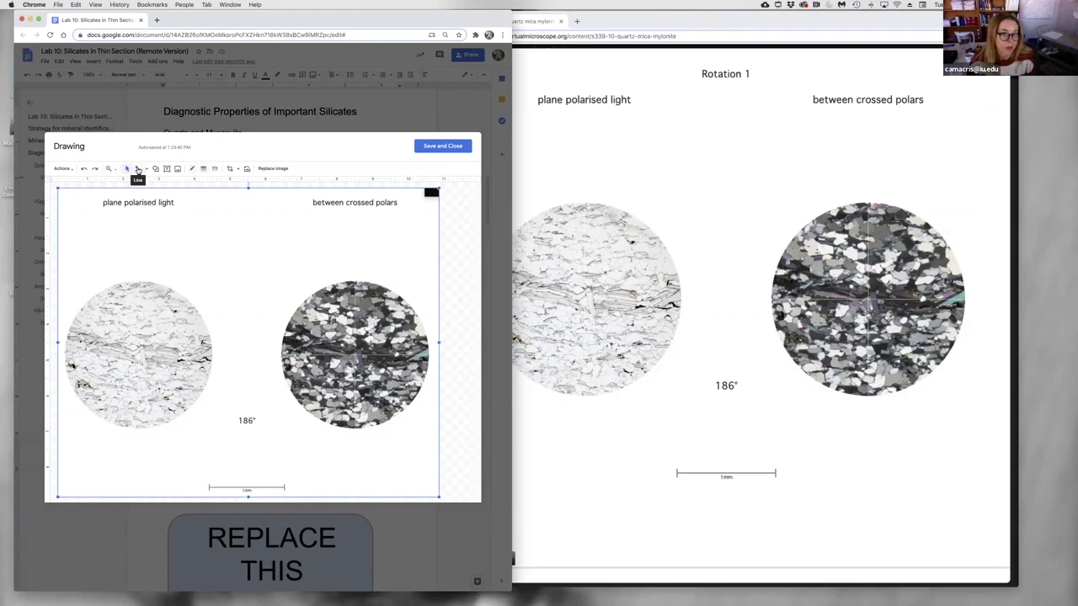
Step: Draw a leader line to a muscovite grain in the crossed polars image and put a fitted "muscovite" label at its outer end
left_click(138, 169)
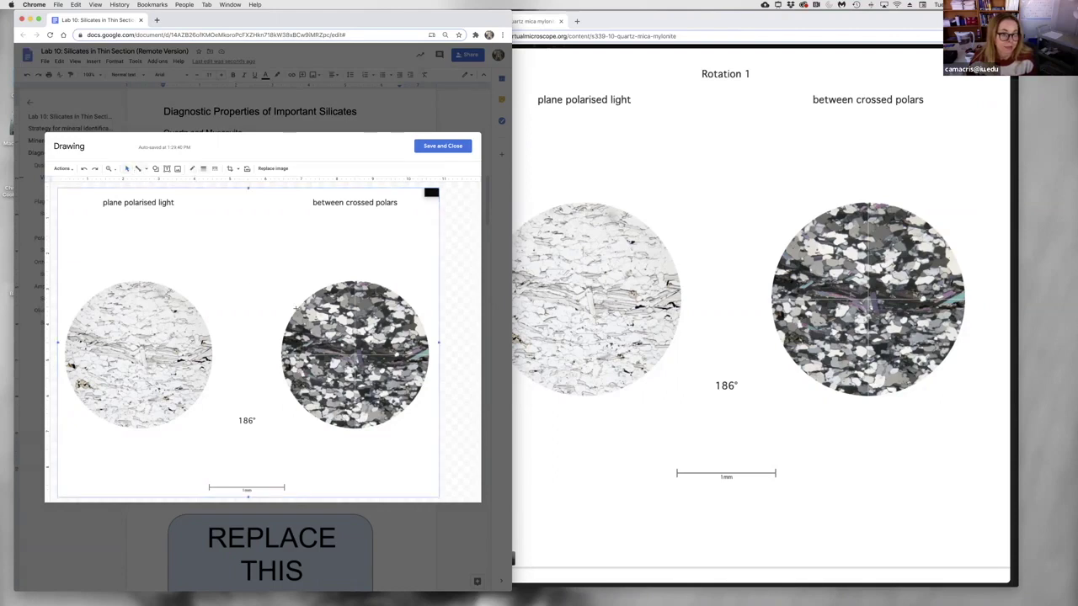
left_click_drag(280, 275, 330, 351)
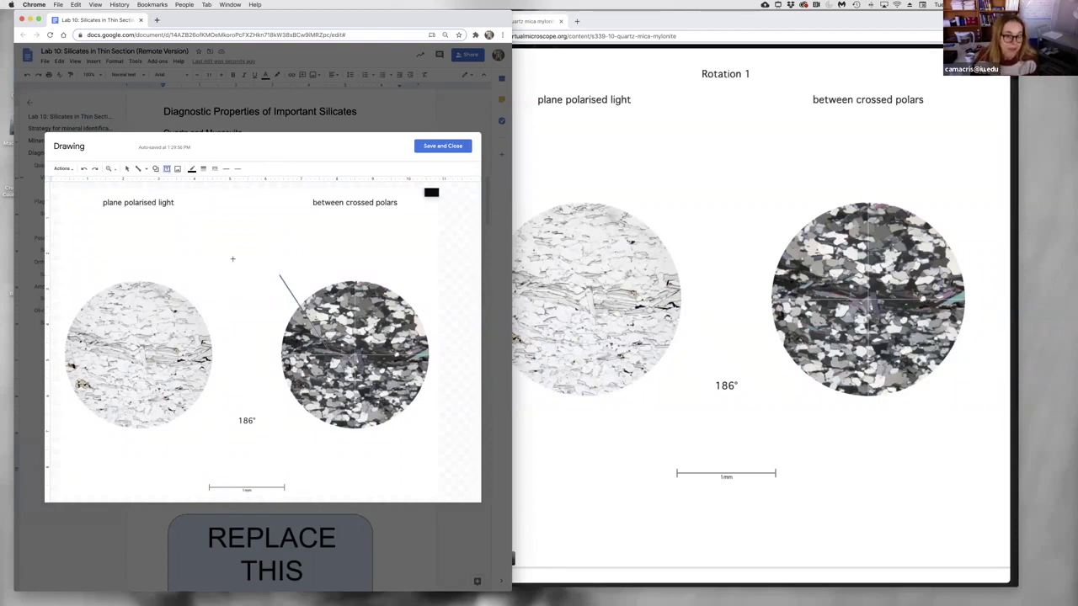
left_click_drag(234, 261, 324, 271)
type("mu")
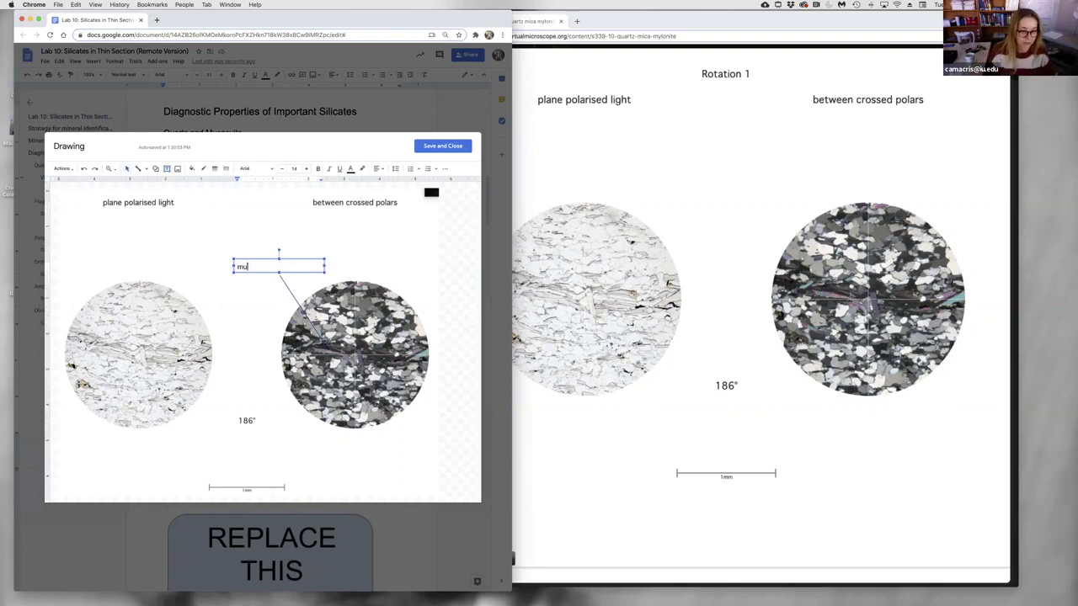
type("scovite")
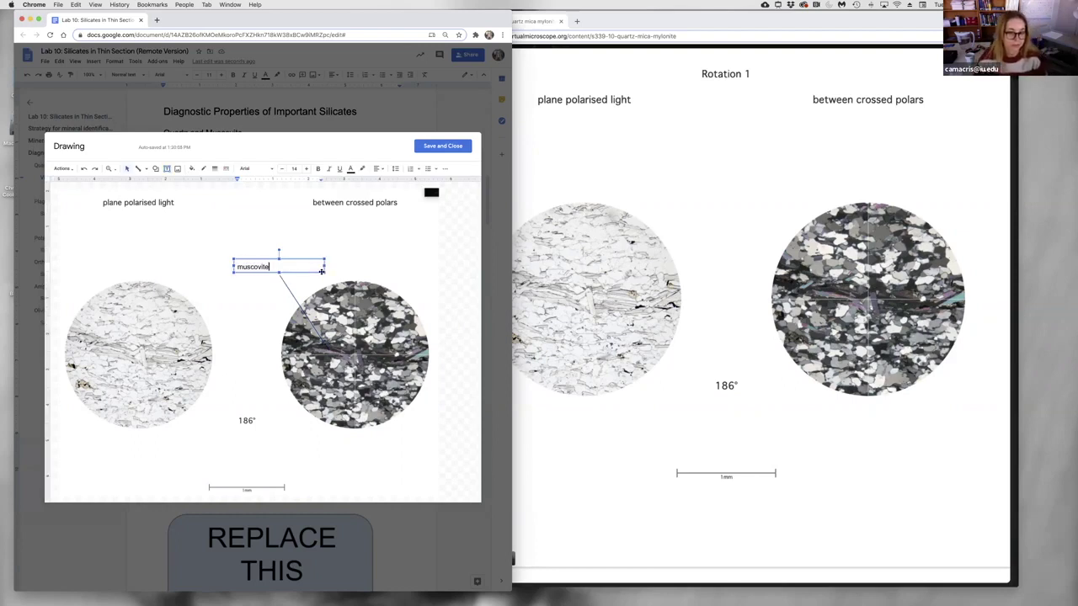
mouse_move(321, 269)
left_mouse_down()
mouse_move(285, 270)
mouse_move(322, 263)
left_mouse_up()
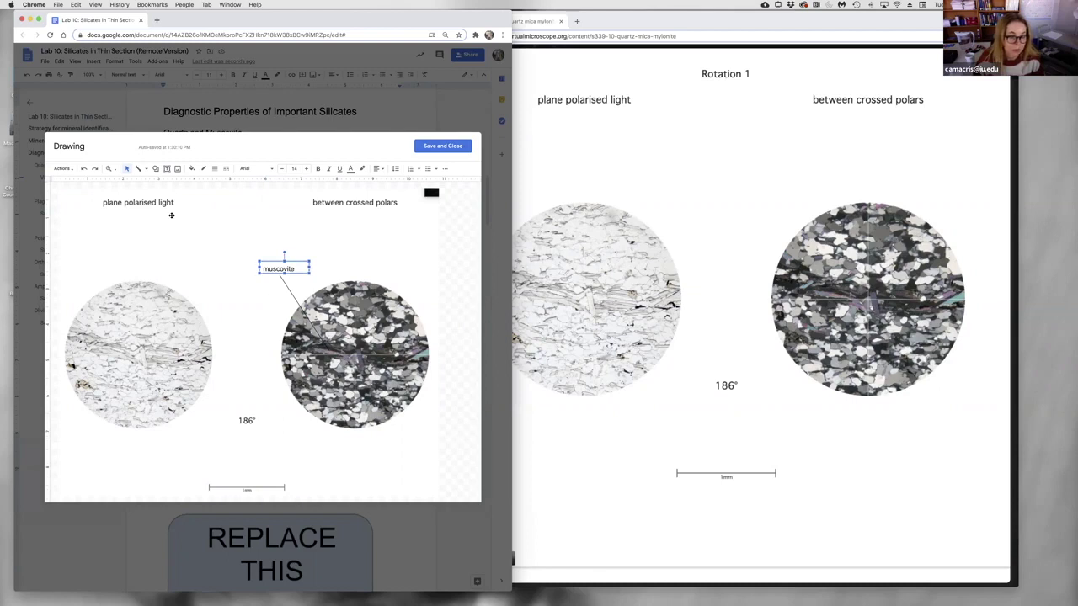
Step: Draw two leader lines from one shared point above the crossed polars image to two quartz grains near its upper edge
left_click(139, 170)
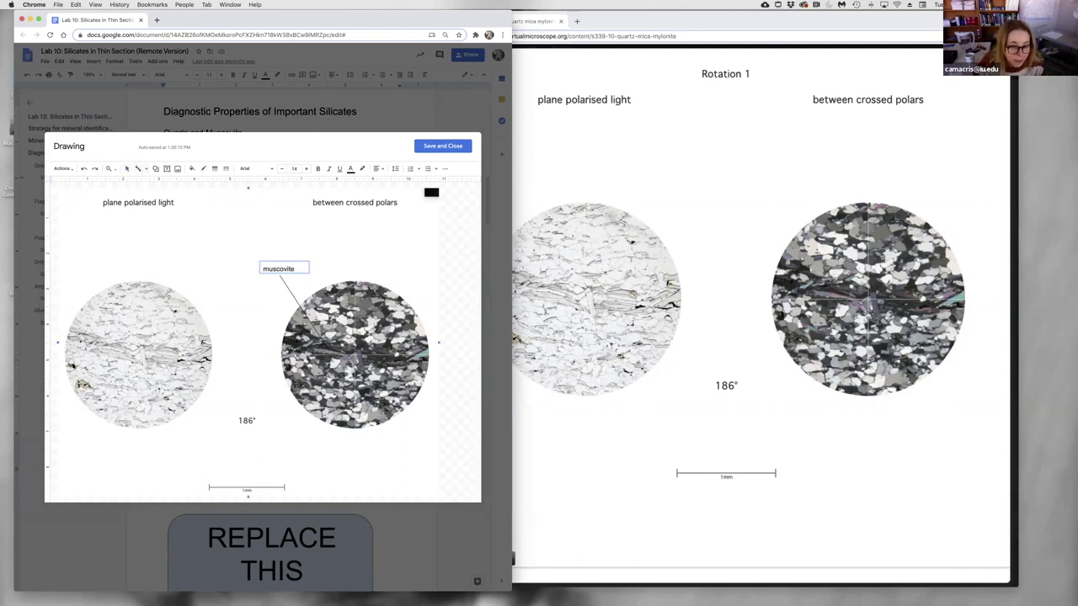
left_click_drag(375, 284, 388, 249)
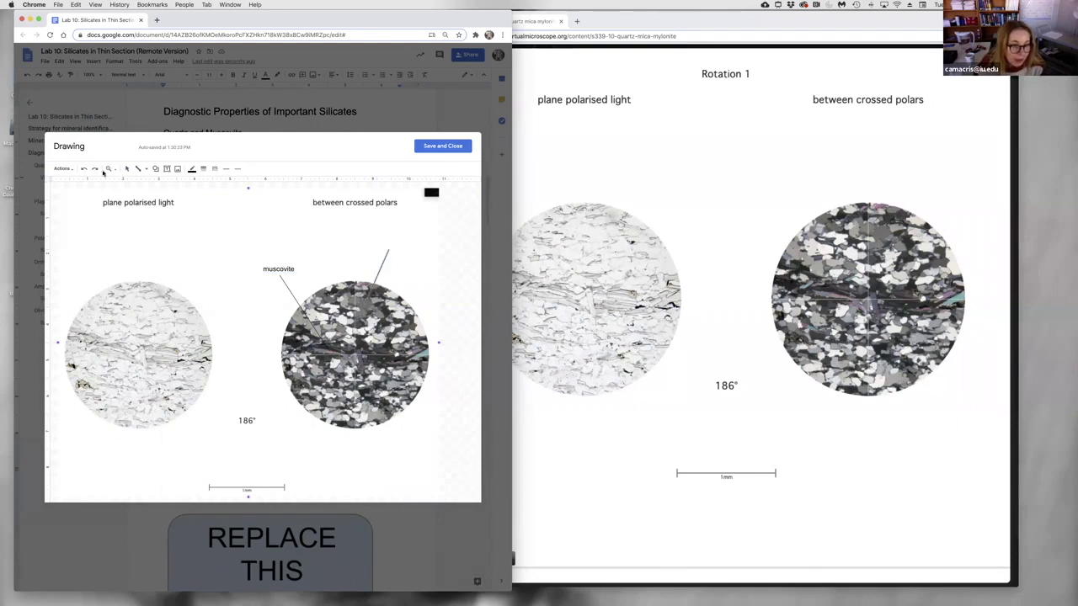
left_click(400, 315)
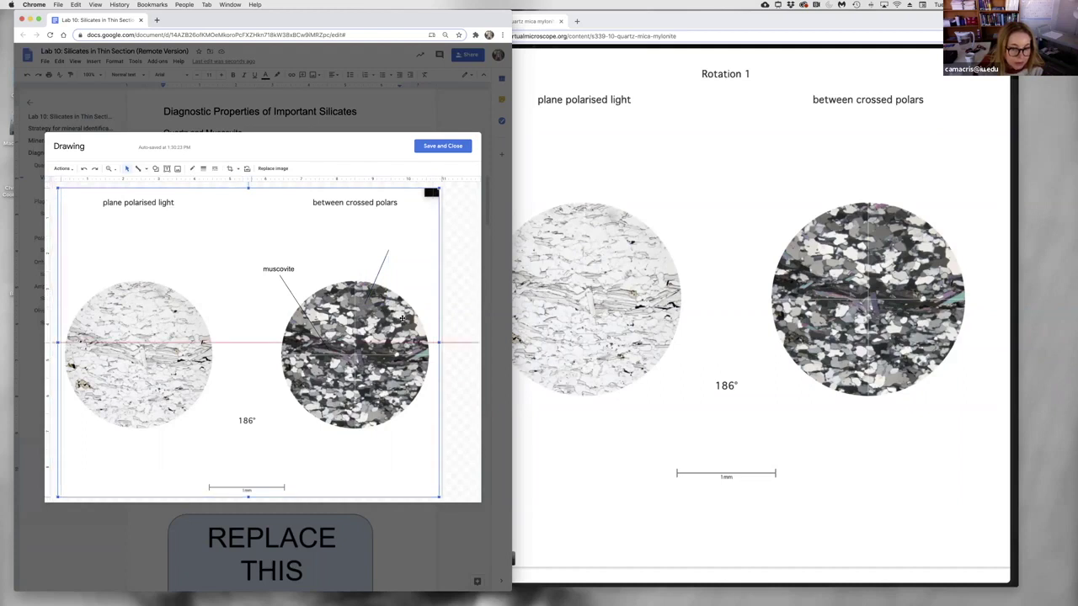
left_click_drag(401, 315, 401, 319)
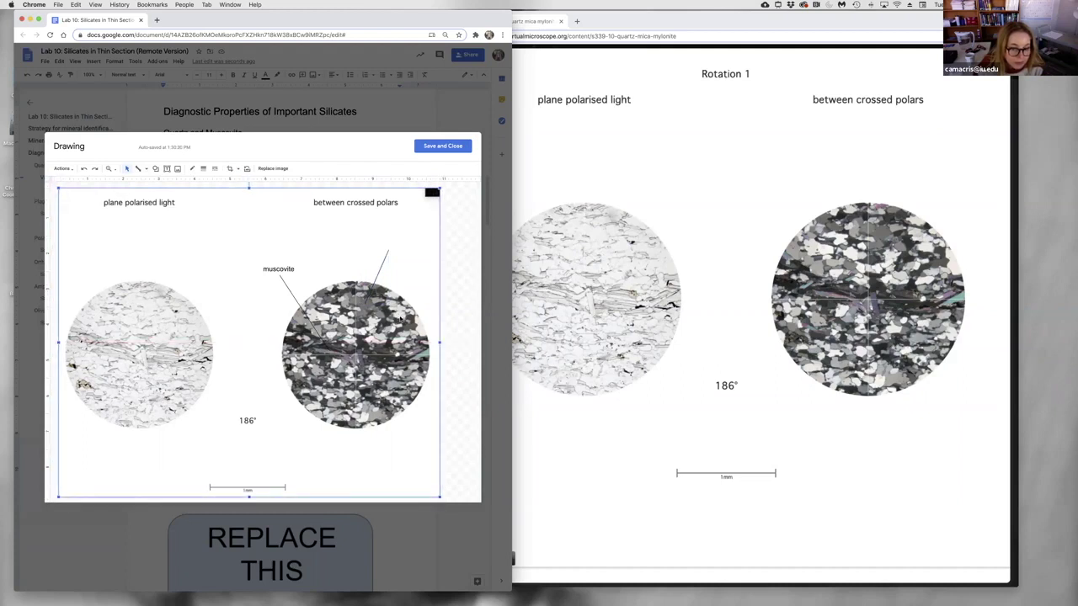
left_click(138, 169)
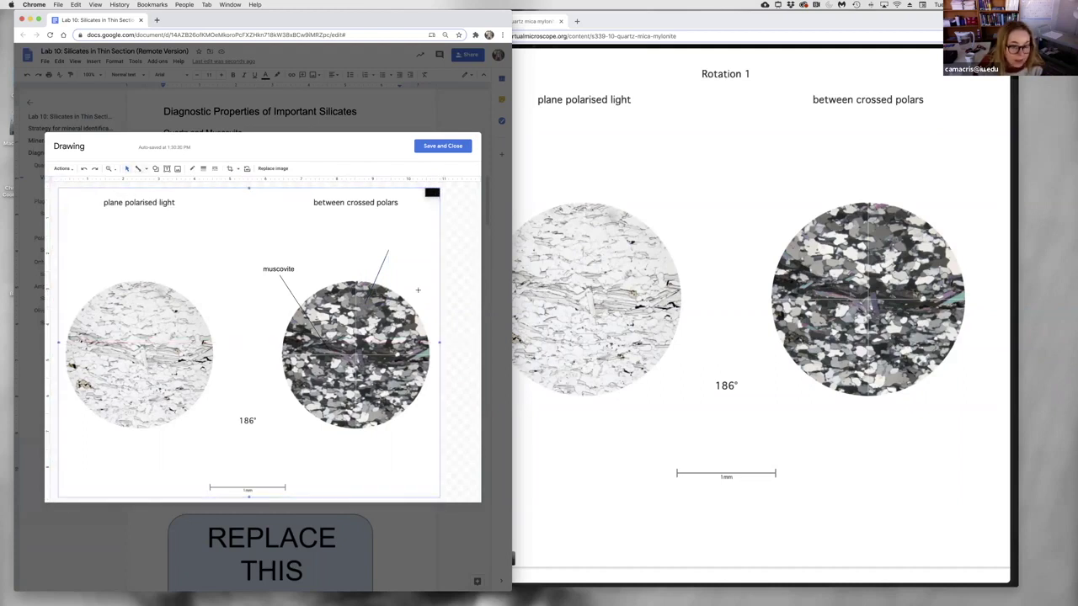
mouse_move(388, 251)
left_mouse_down()
mouse_move(377, 330)
mouse_move(379, 288)
left_mouse_up()
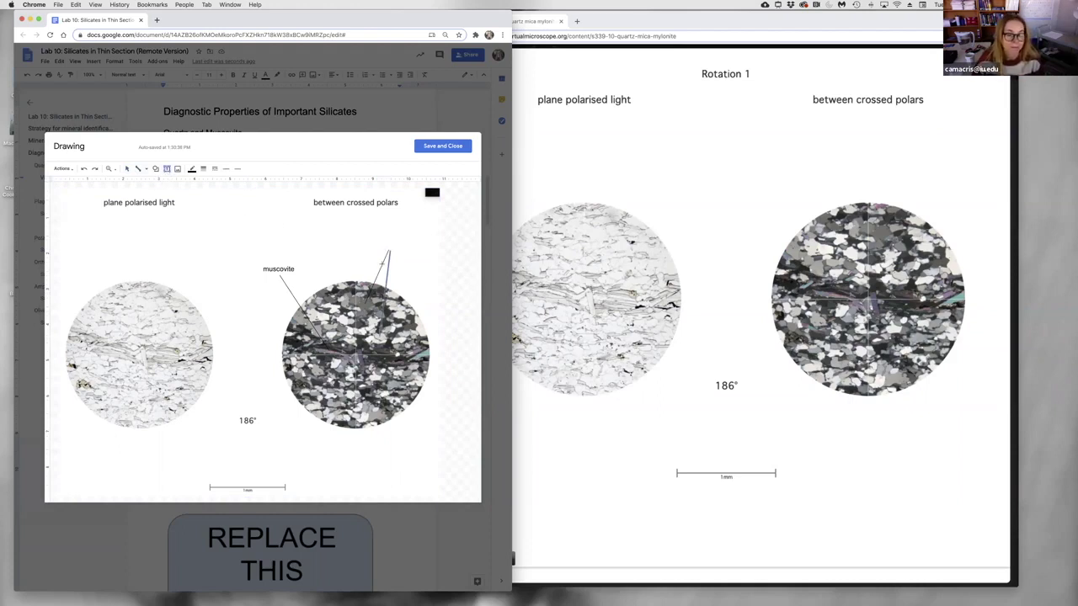
Step: Add a "quartz" label above the paired leader lines, shift it slightly right, and save the annotated drawing into the document
left_click_drag(367, 238, 423, 249)
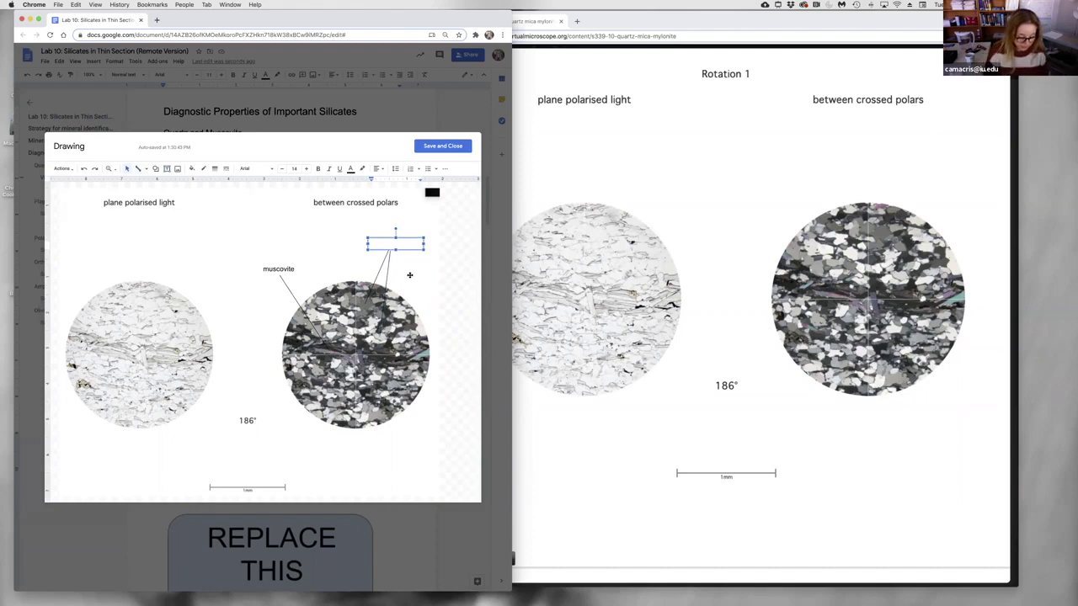
type("quartz")
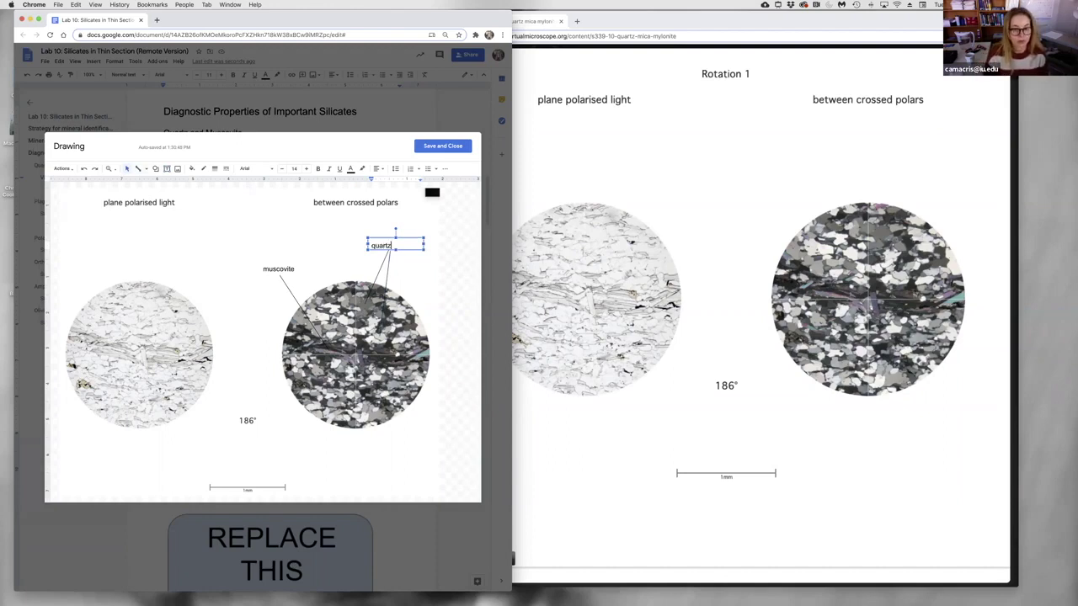
left_click(410, 238)
left_click_drag(411, 237, 422, 237)
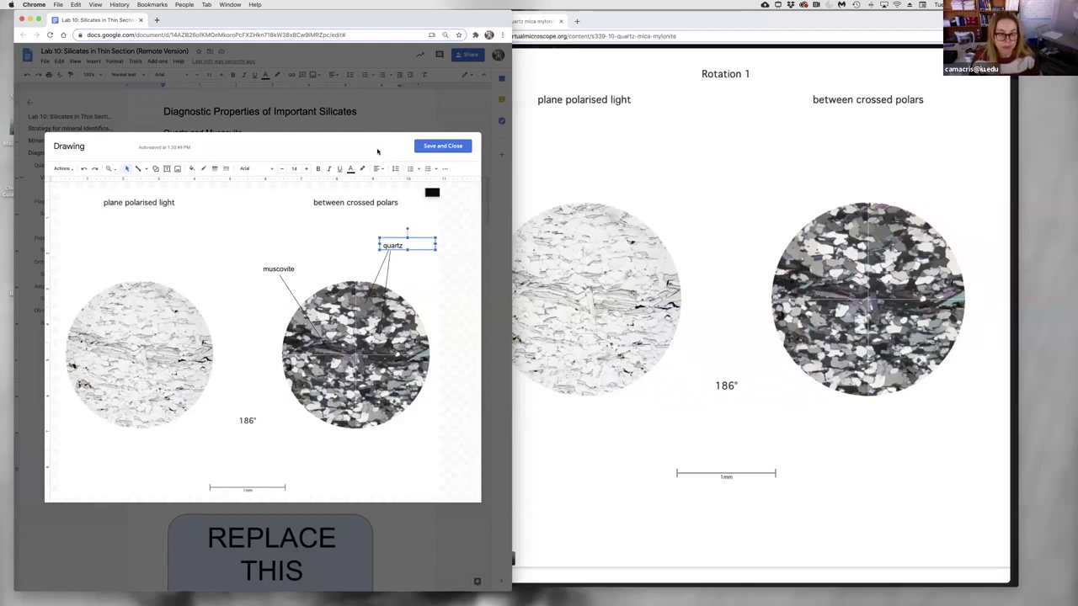
left_click(440, 146)
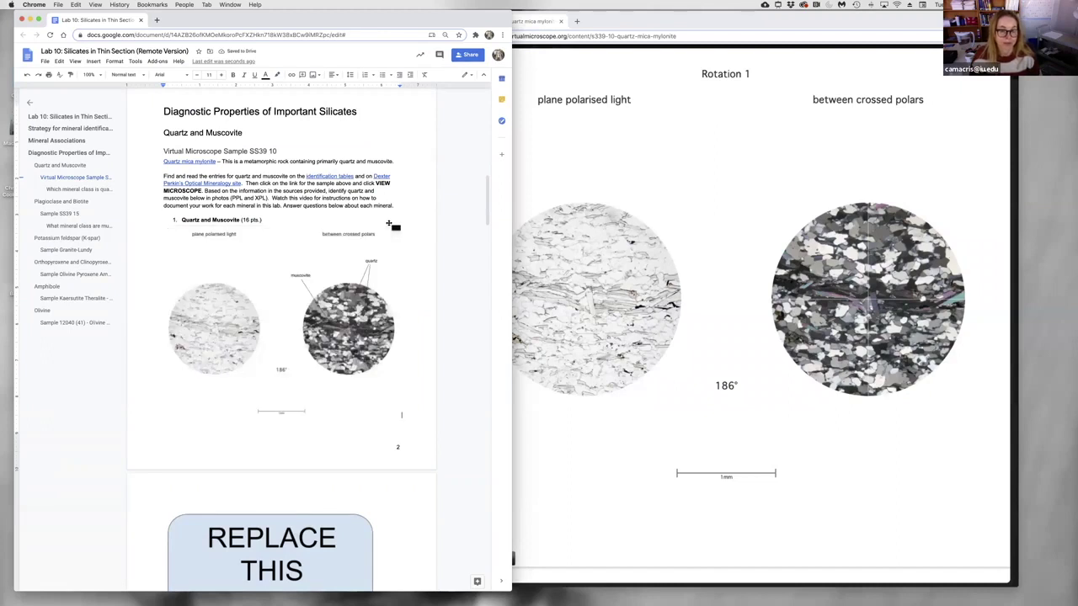
Step: Delete the "REPLACE THIS IMAGE" placeholder below the new quartz and muscovite drawing
scroll(380, 300, "down", 4)
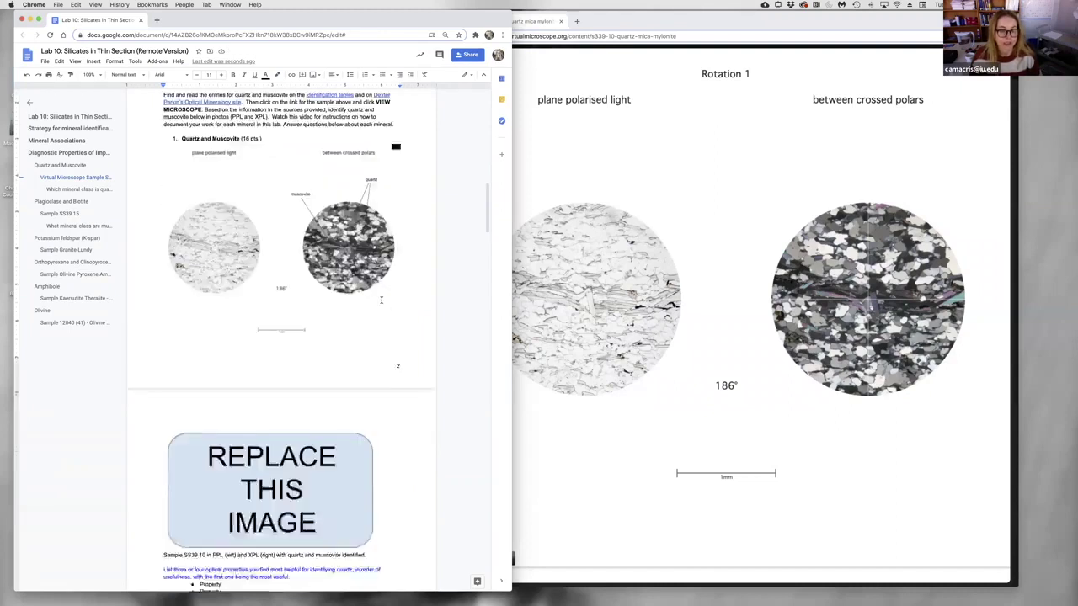
scroll(380, 300, "up", 3)
scroll(357, 367, "down", 4)
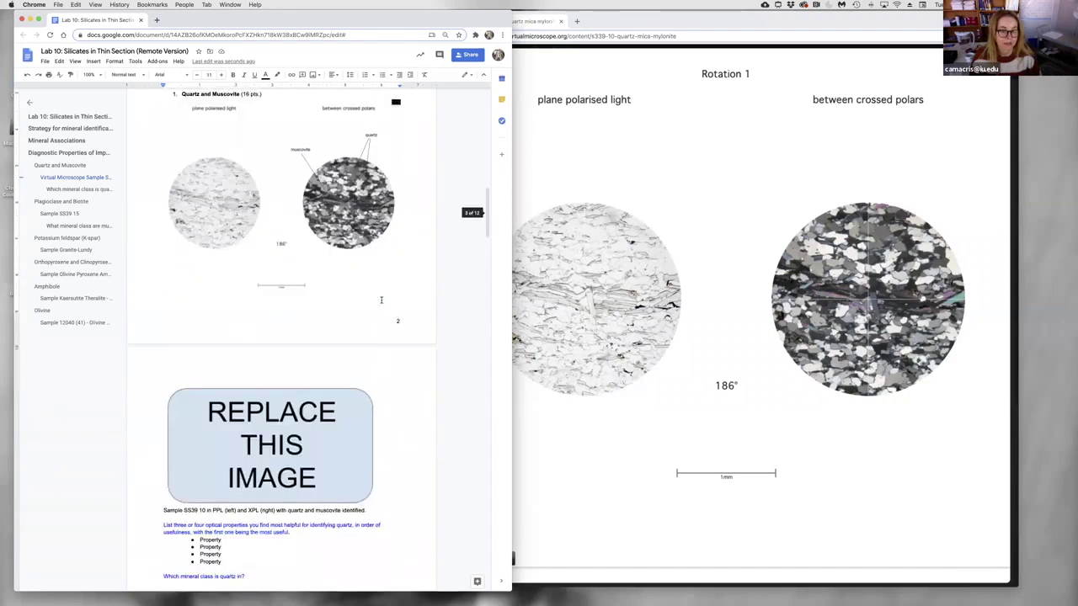
left_click(357, 366)
key("Delete")
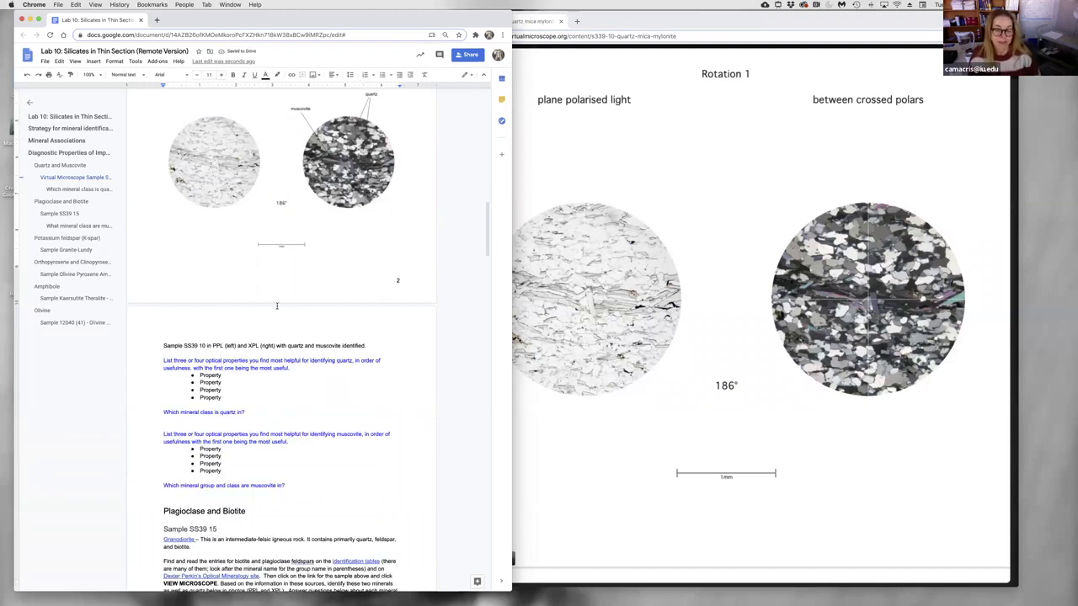
scroll(276, 306, "up", 1)
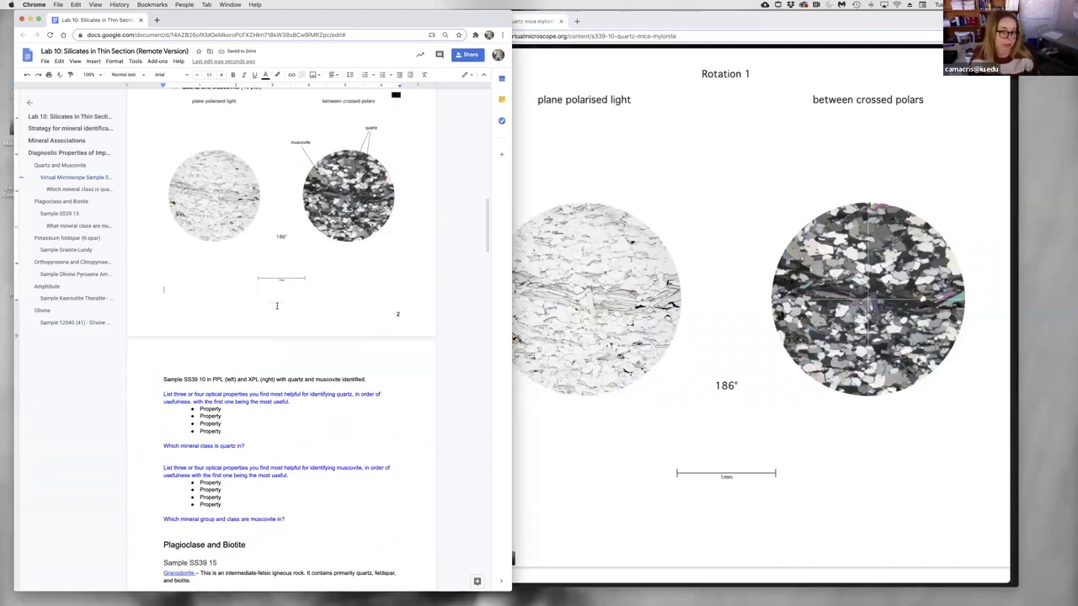
scroll(276, 306, "up", 2)
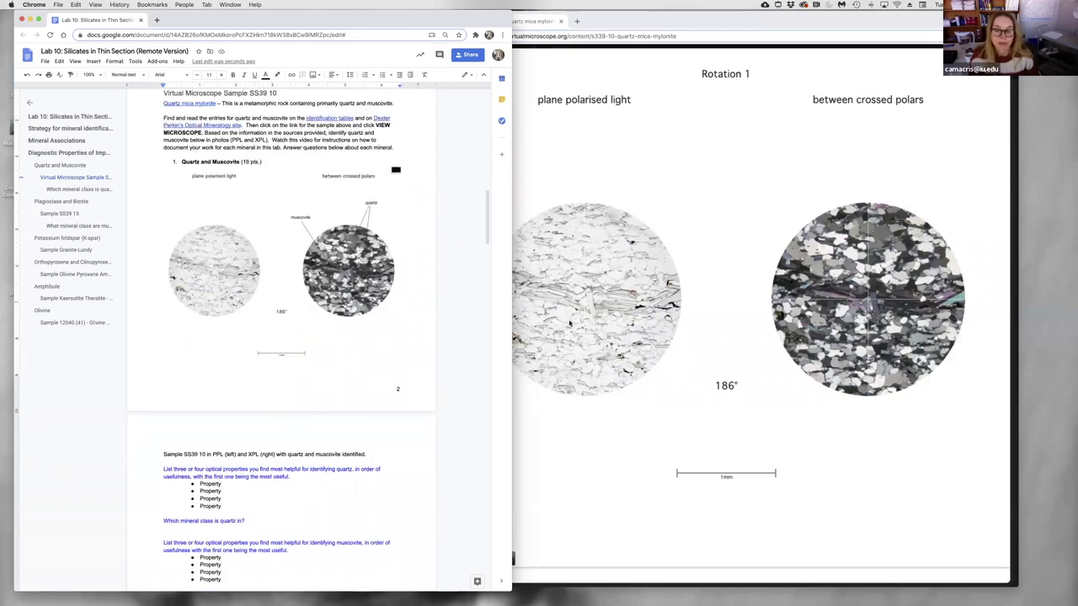
Step: Exit the Rotation 1 view on the virtual microscope page, open the full thin section of sample S339 10, and zoom in near maximum
left_click(731, 269)
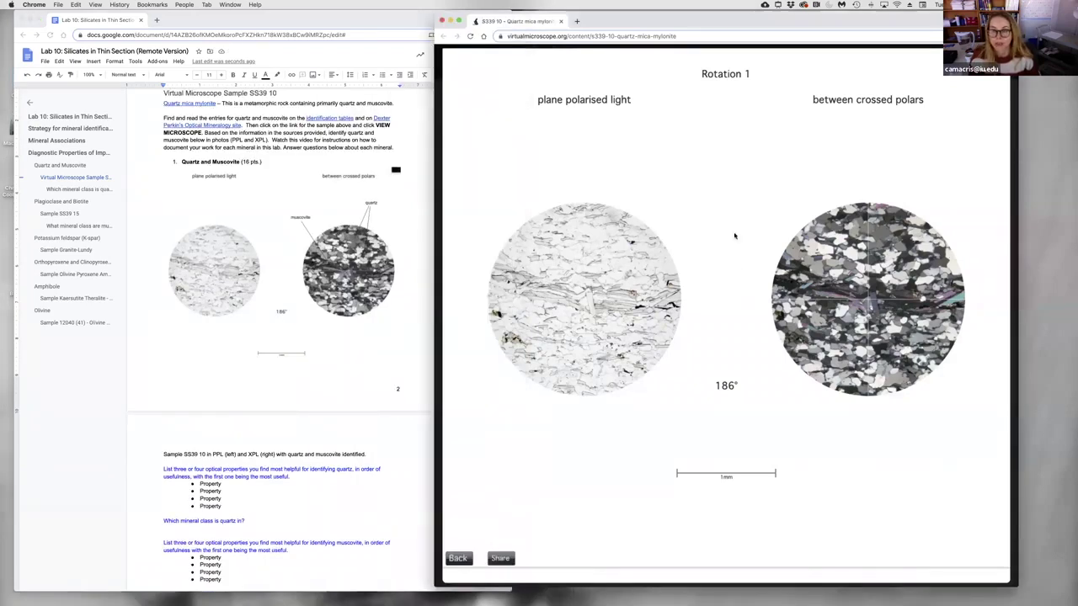
left_click_drag(709, 15, 635, 13)
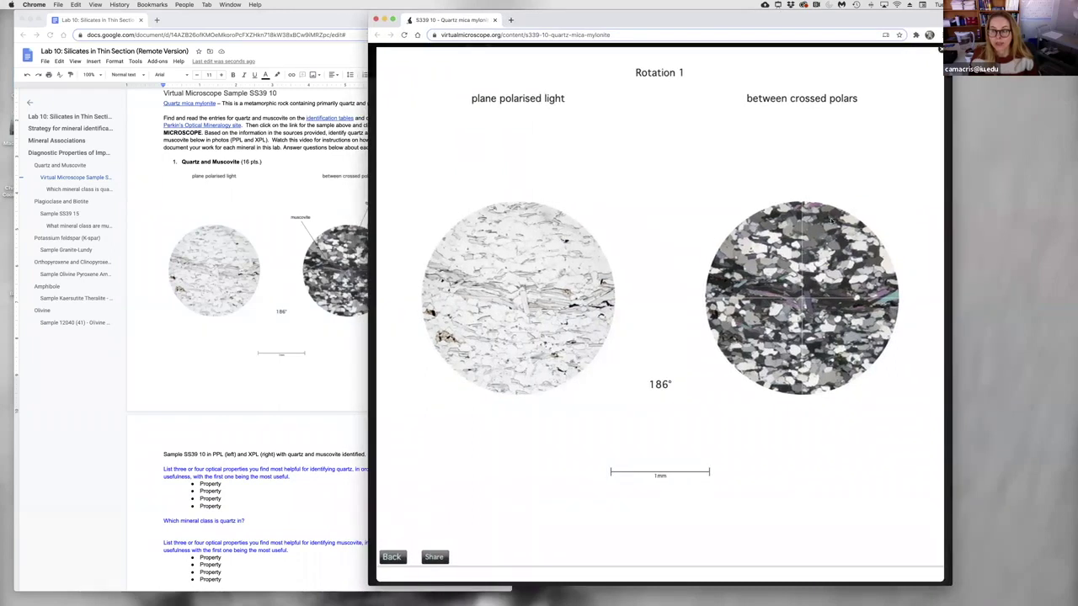
left_click(940, 49)
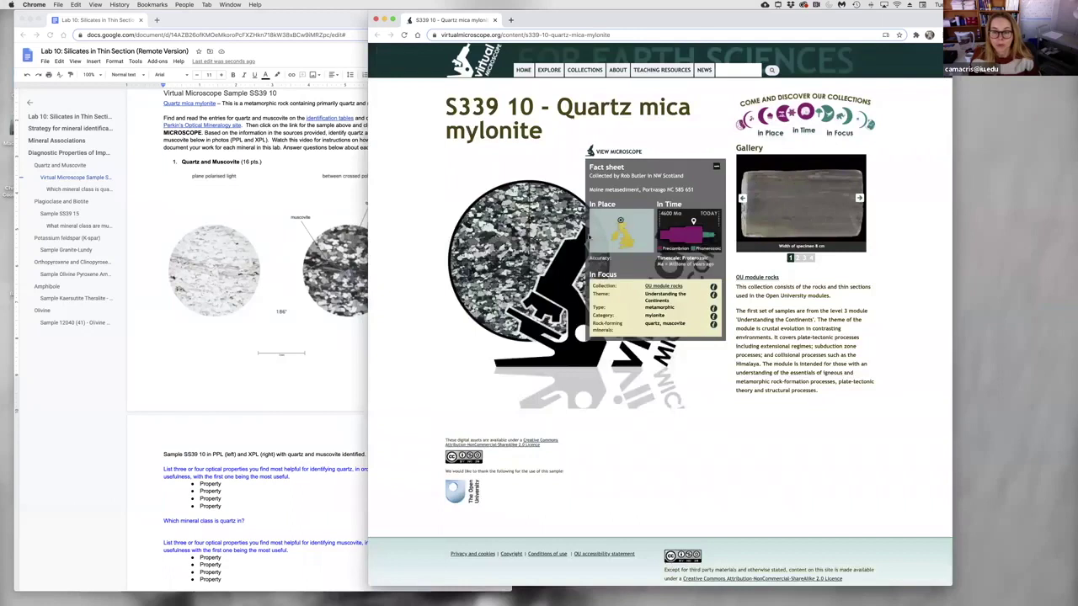
left_click(623, 152)
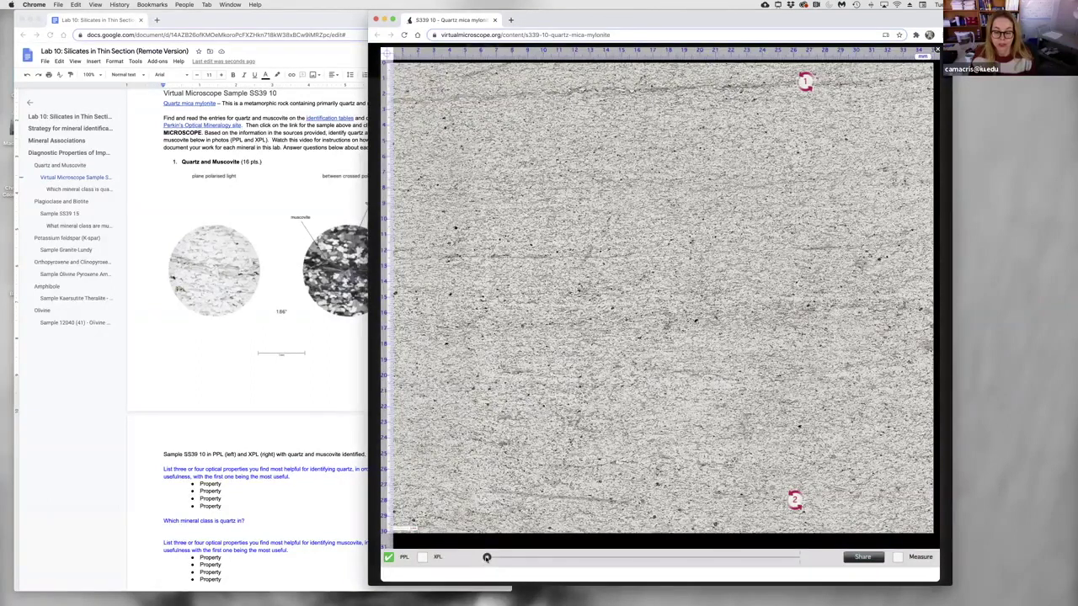
left_click_drag(615, 557, 796, 558)
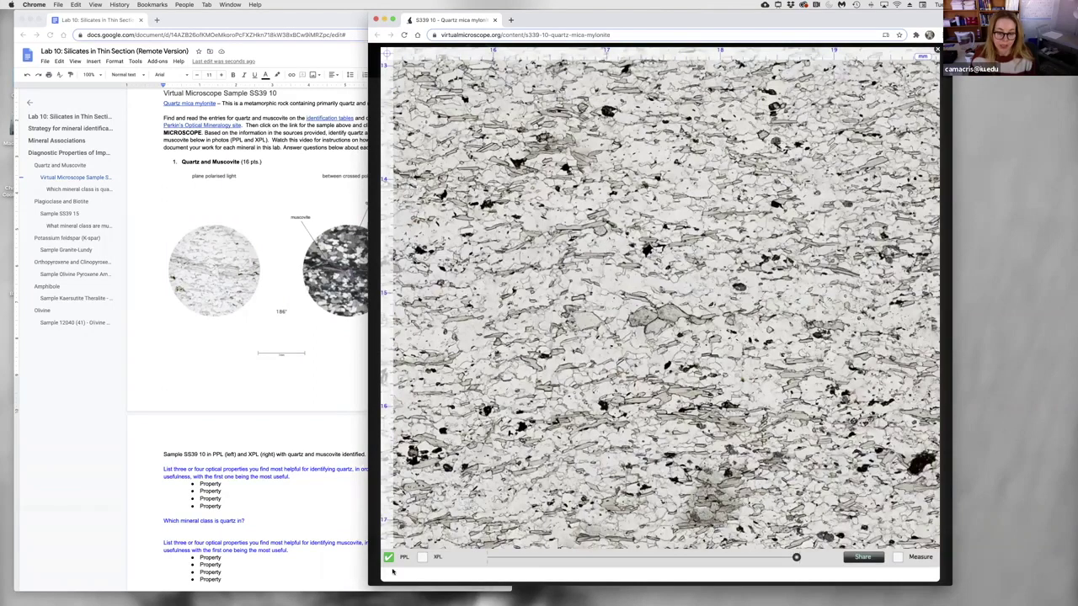
Step: Compare the zoomed-in S339 10 thin section in XPL and PPL by alternating between the two views, ending in PPL
left_click(422, 558)
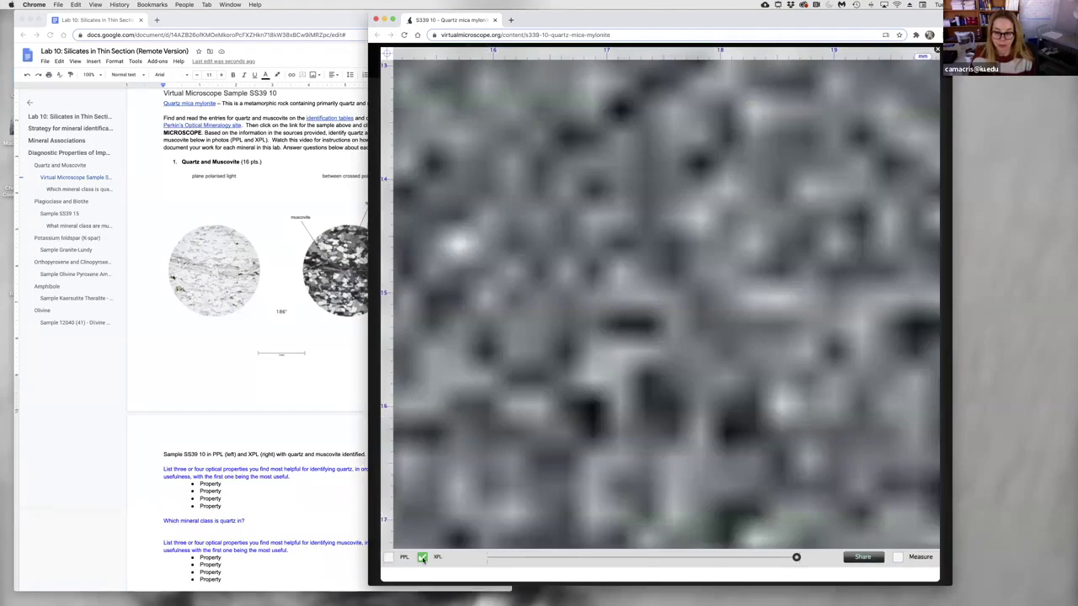
left_click(388, 557)
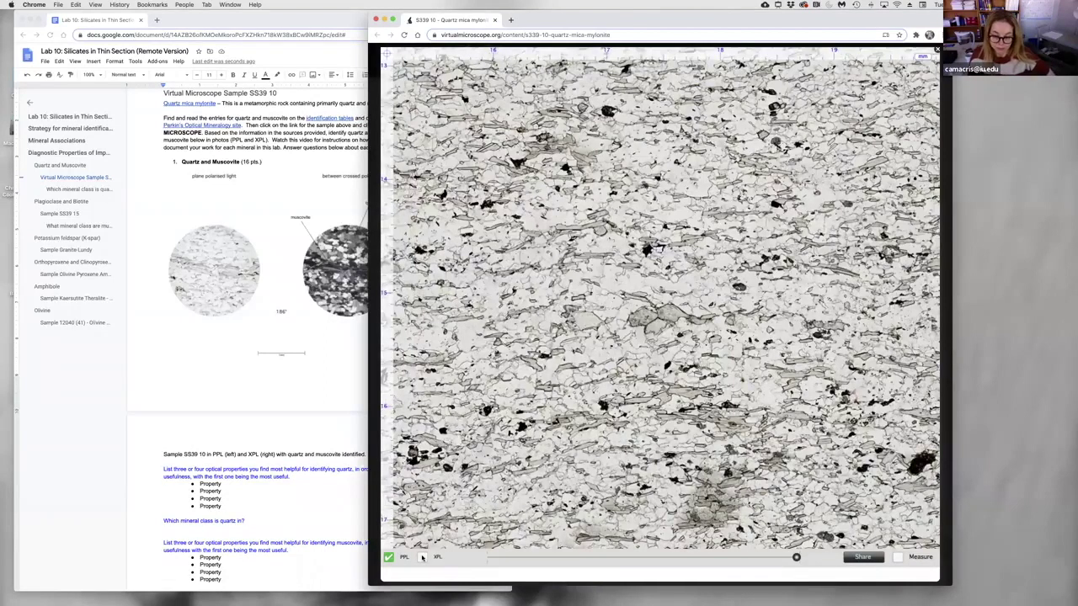
left_click(422, 556)
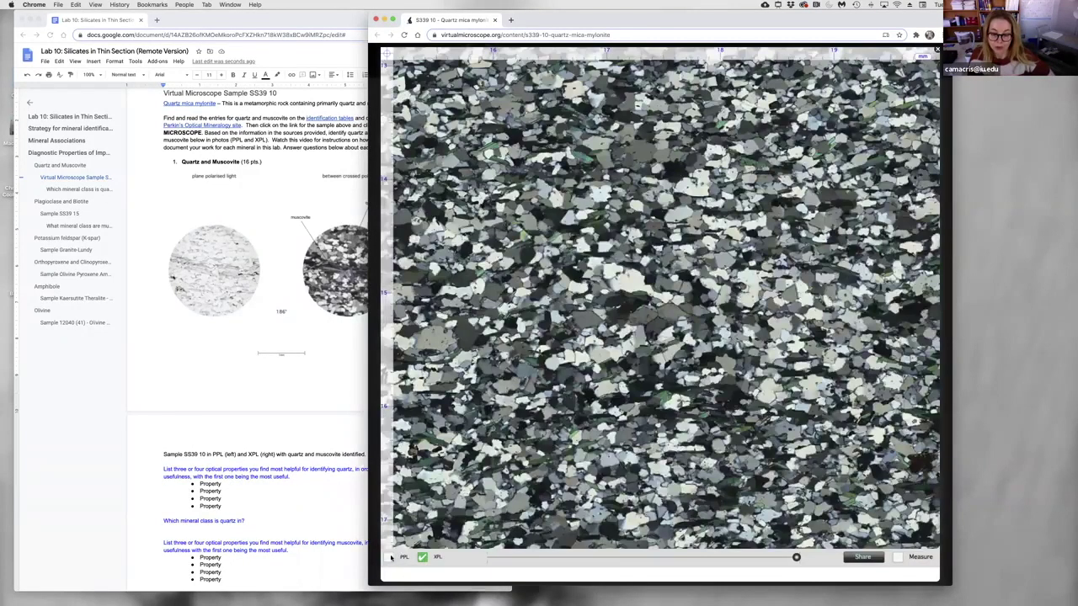
left_click(389, 557)
left_click(422, 556)
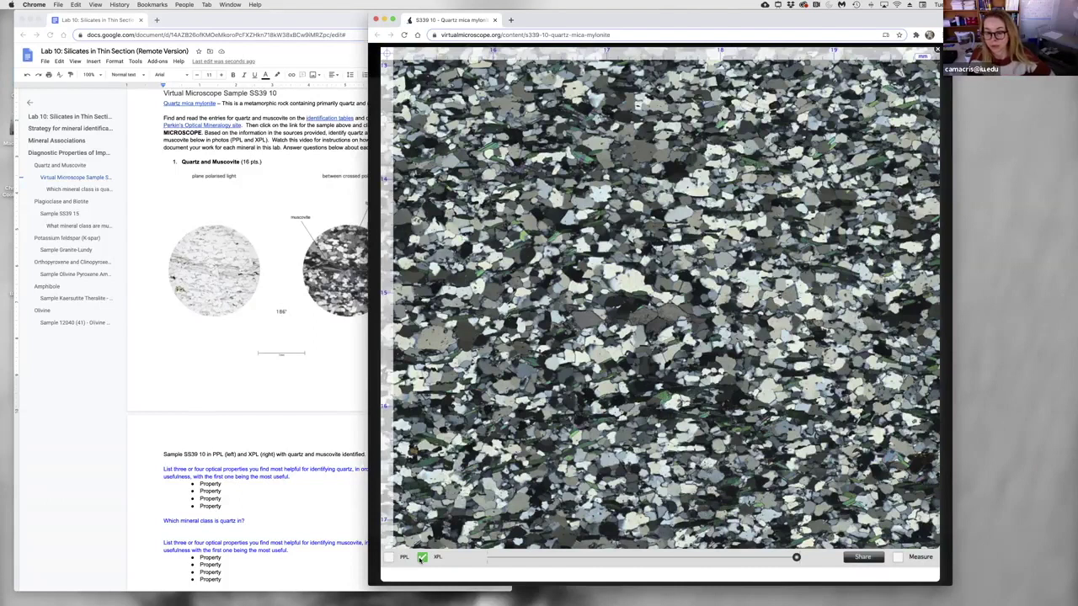
left_click(390, 557)
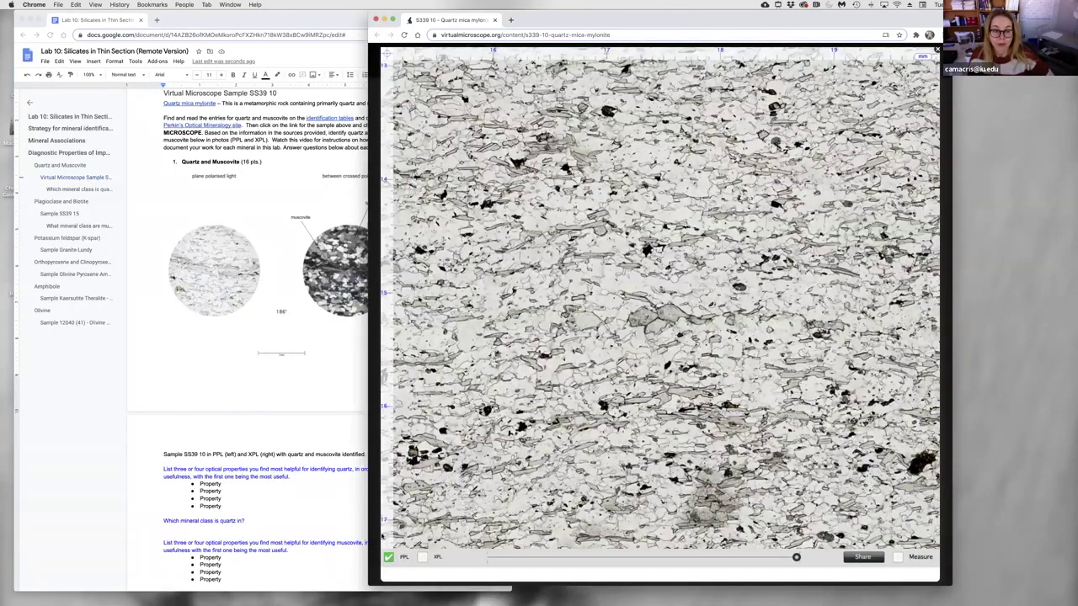
Step: In the Lab 10 document, delete the annotated drawing under Quartz and Muscovite and start a new blank drawing in its place
left_click(221, 293)
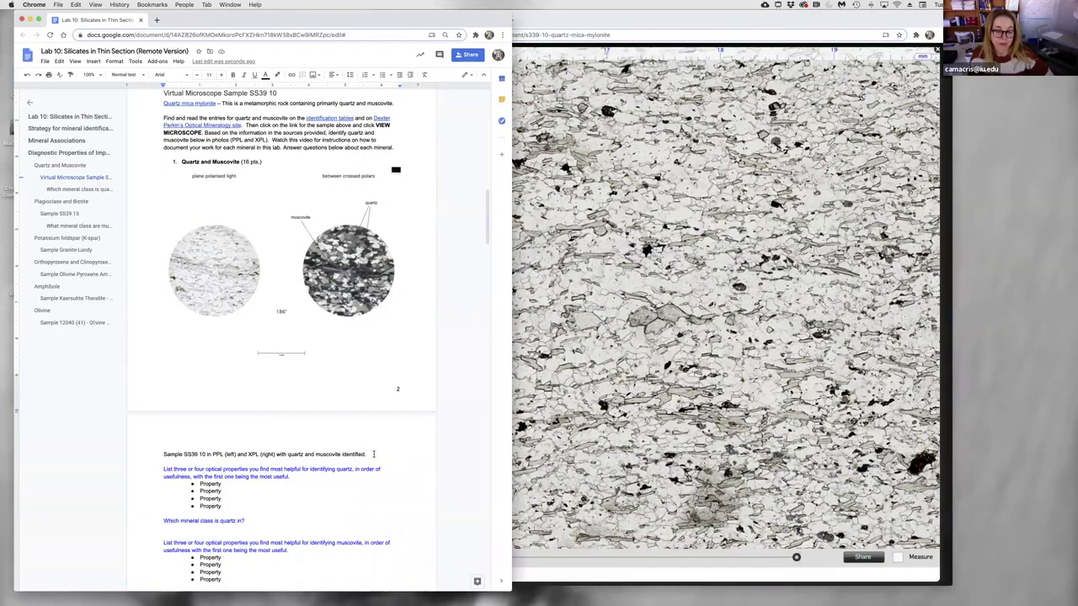
left_click(340, 311)
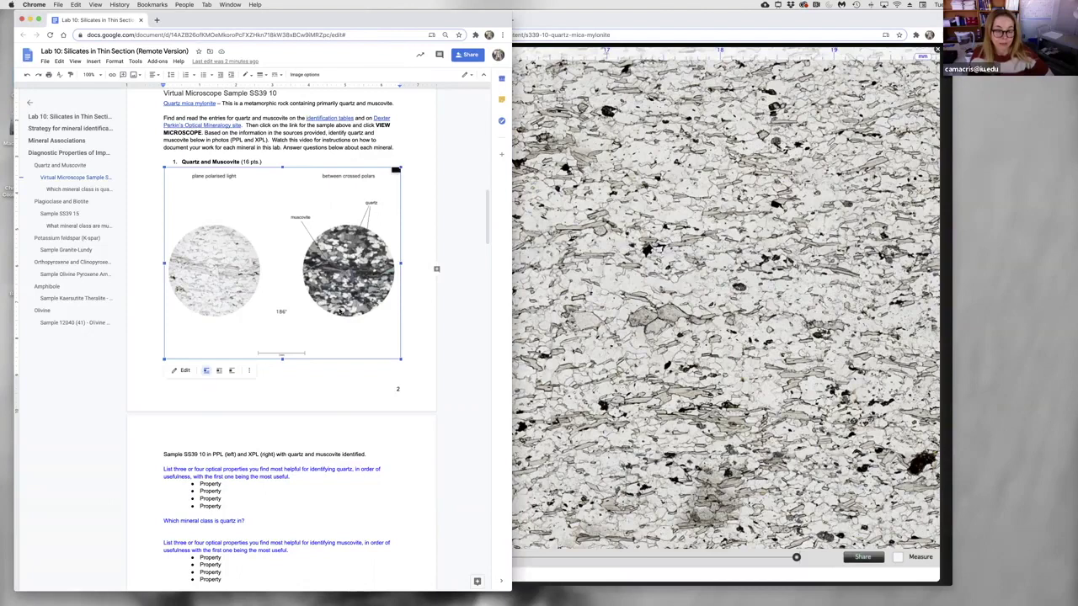
key("BackSpace")
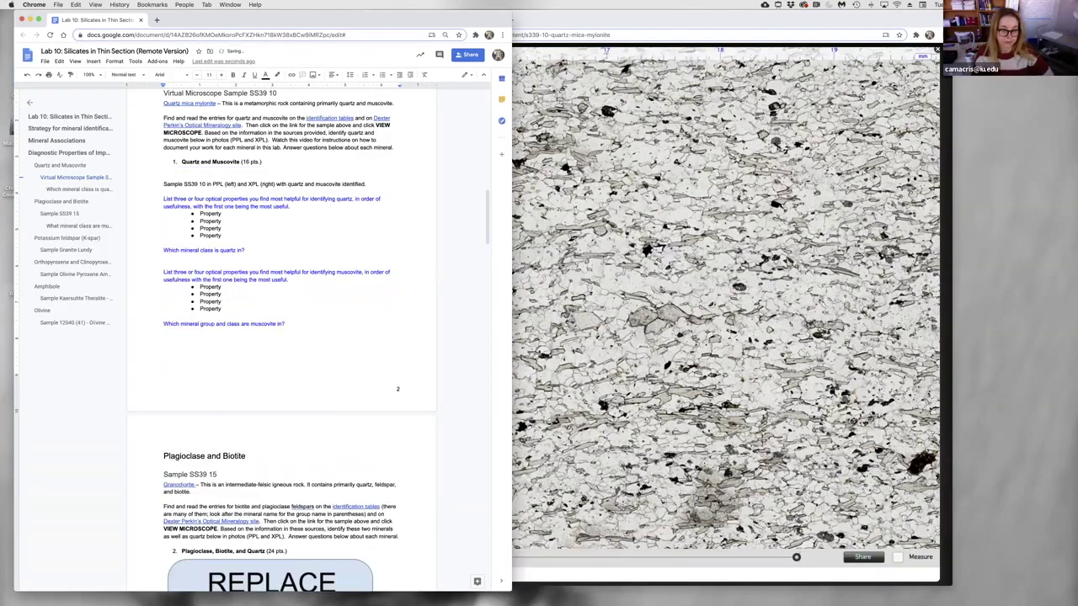
left_click(92, 61)
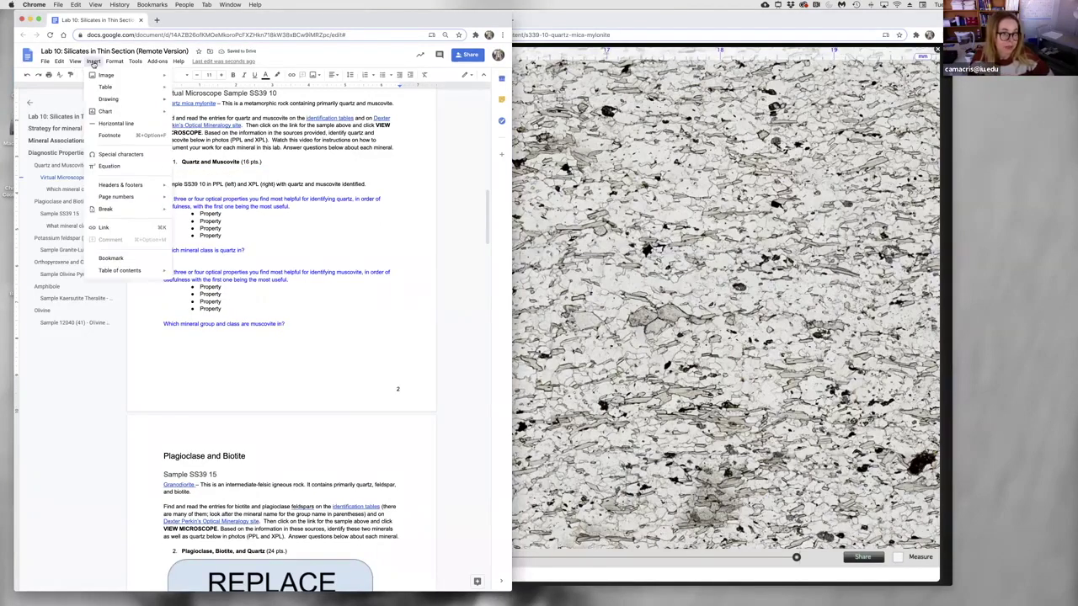
mouse_move(118, 99)
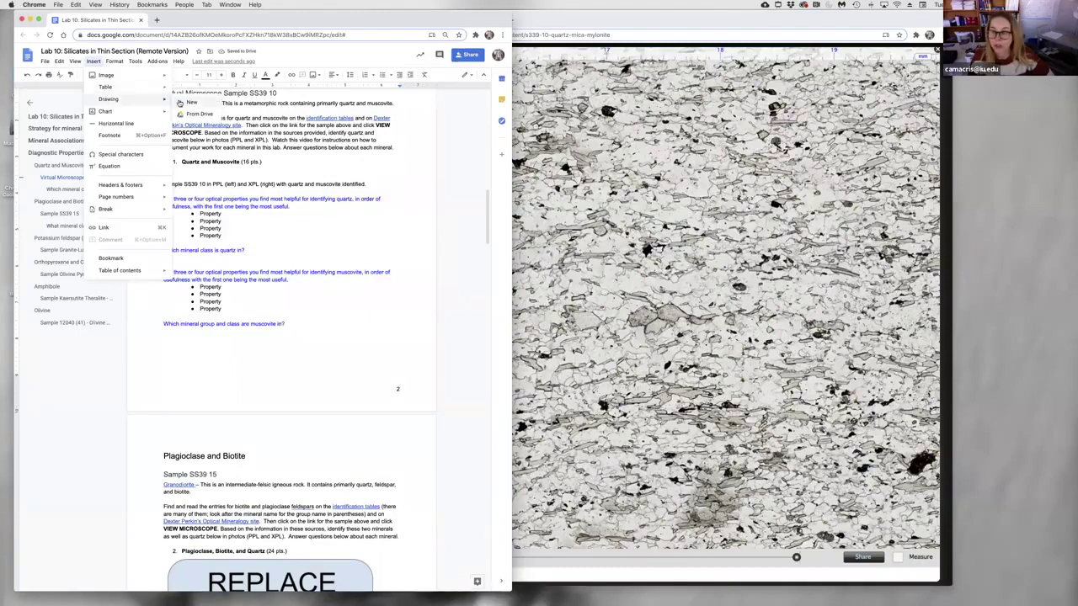
left_click(180, 103)
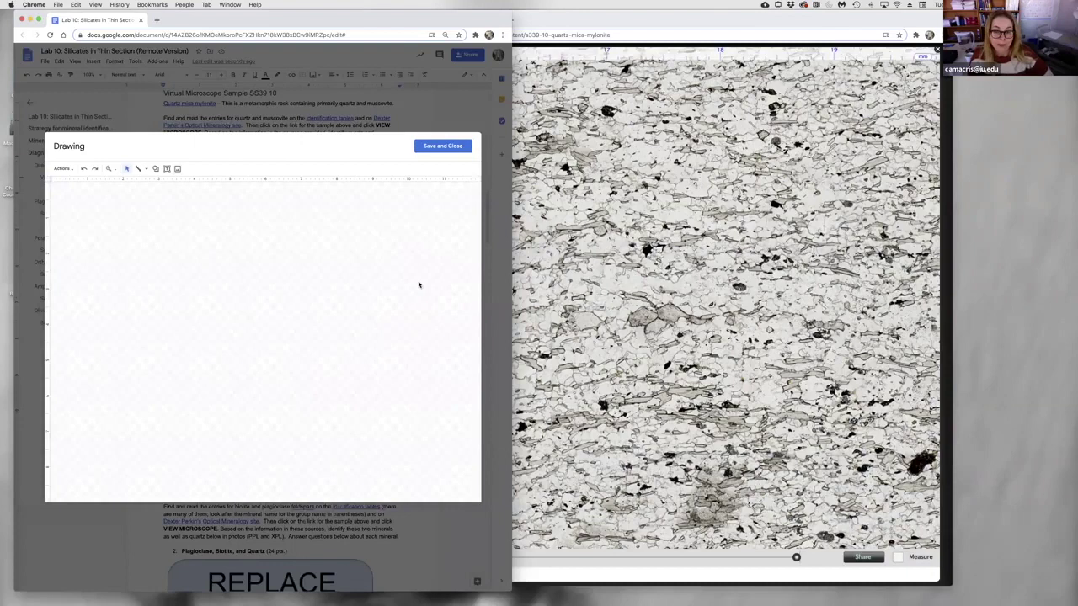
Step: Capture a rectangular screenshot of the PPL thin section, framing the pair of large grey grains near the centre of the view
left_click(659, 281)
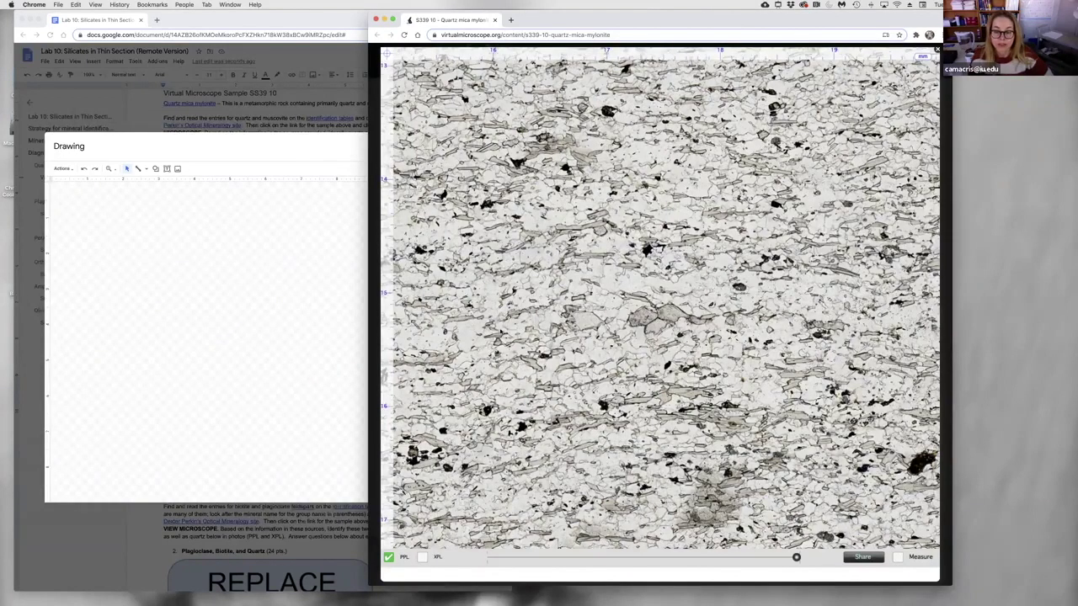
mouse_move(2, 101)
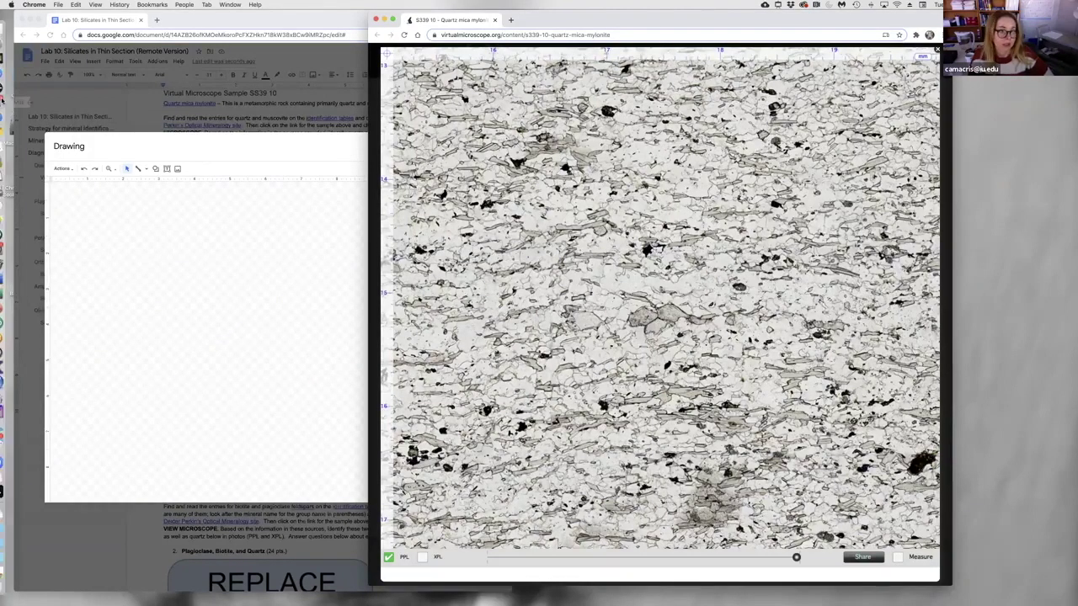
left_click(11, 146)
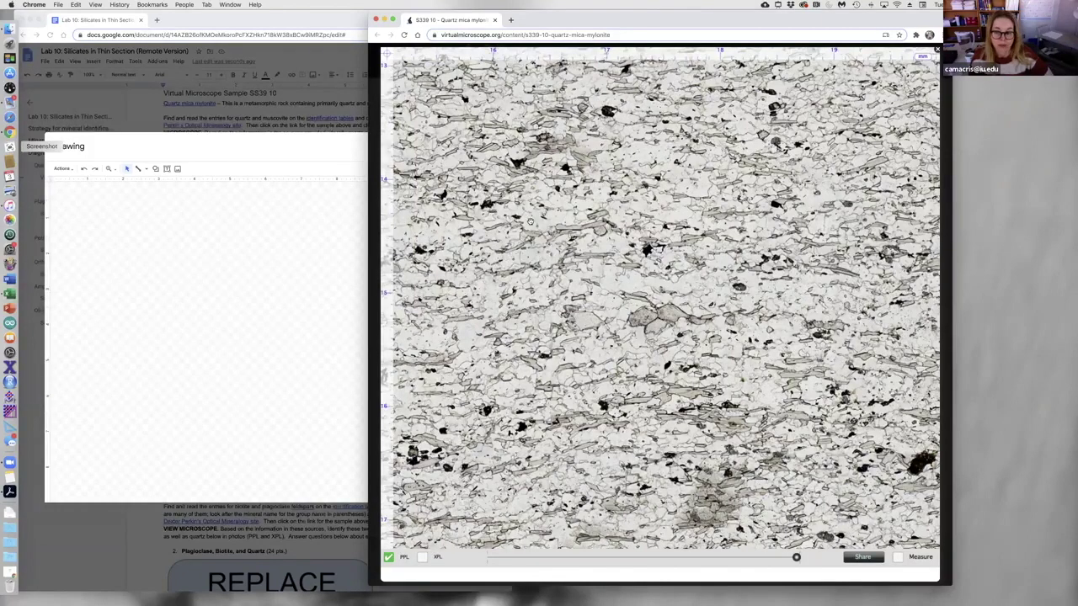
left_click_drag(977, 81, 804, 234)
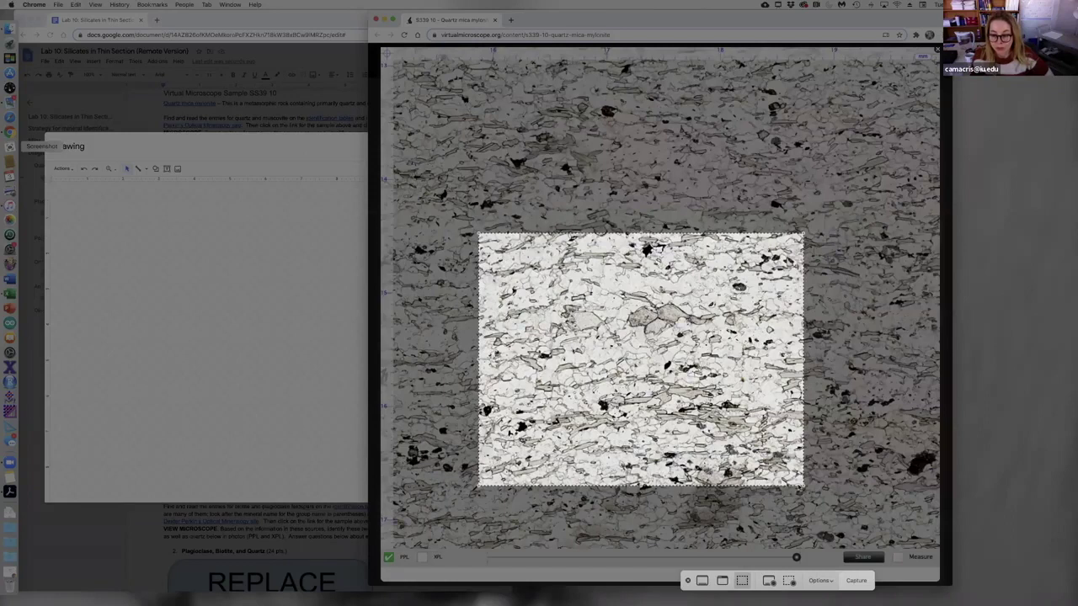
left_click_drag(802, 487, 801, 389)
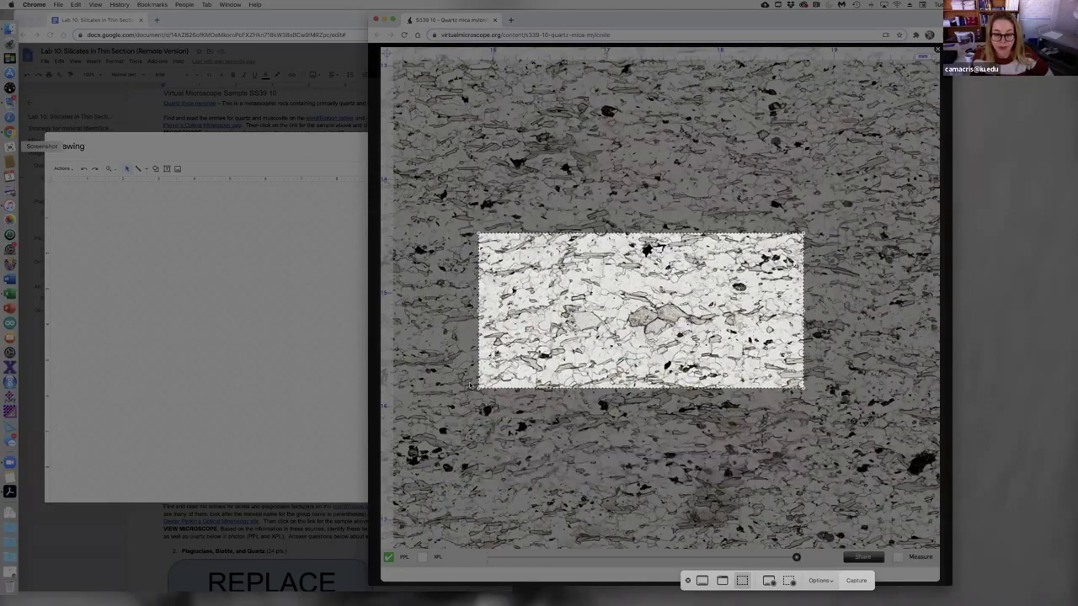
left_click_drag(479, 388, 559, 400)
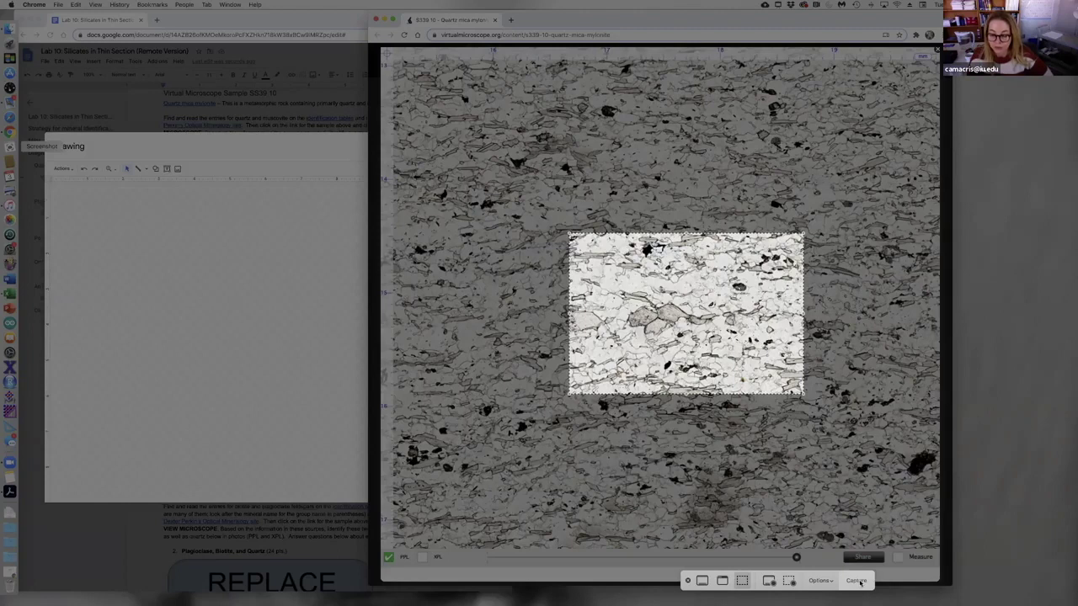
left_click(856, 580)
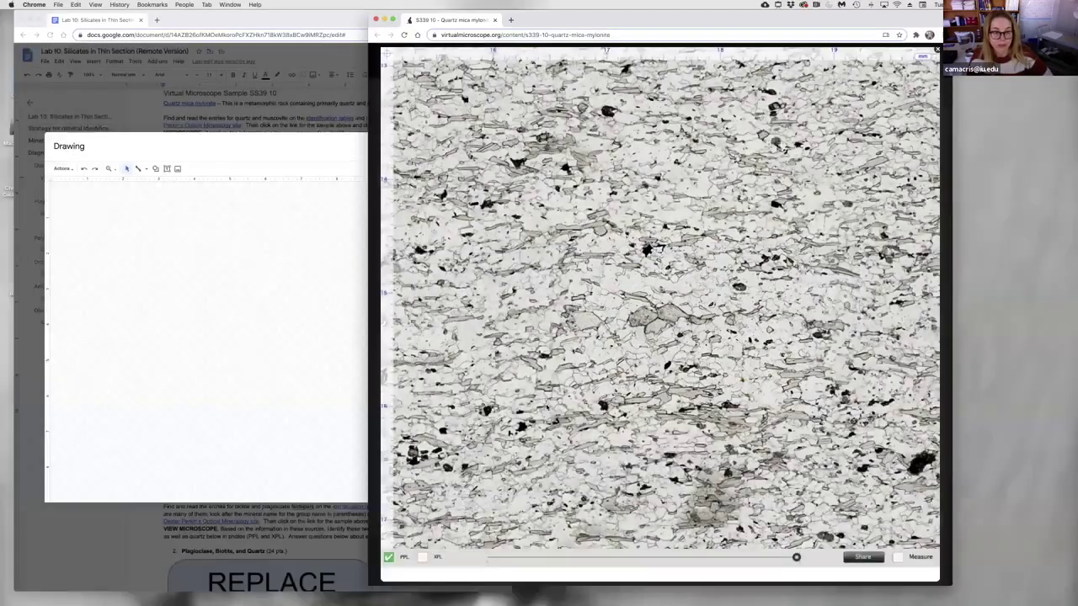
Step: Paste the PPL screenshot into the blank drawing and shrink it to fit the left half of the canvas
left_click(197, 250)
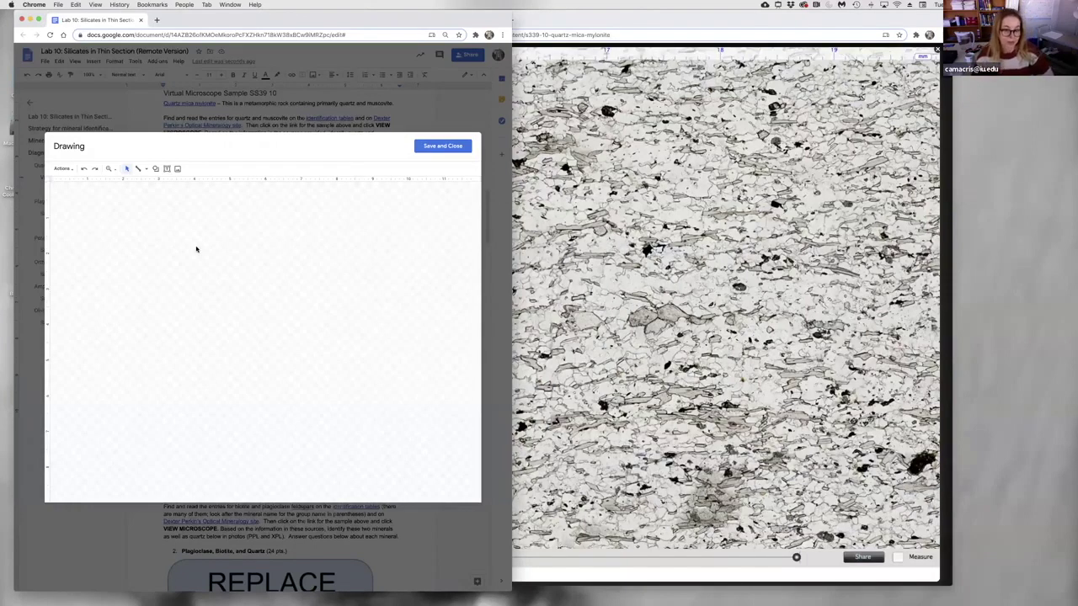
key("super+v")
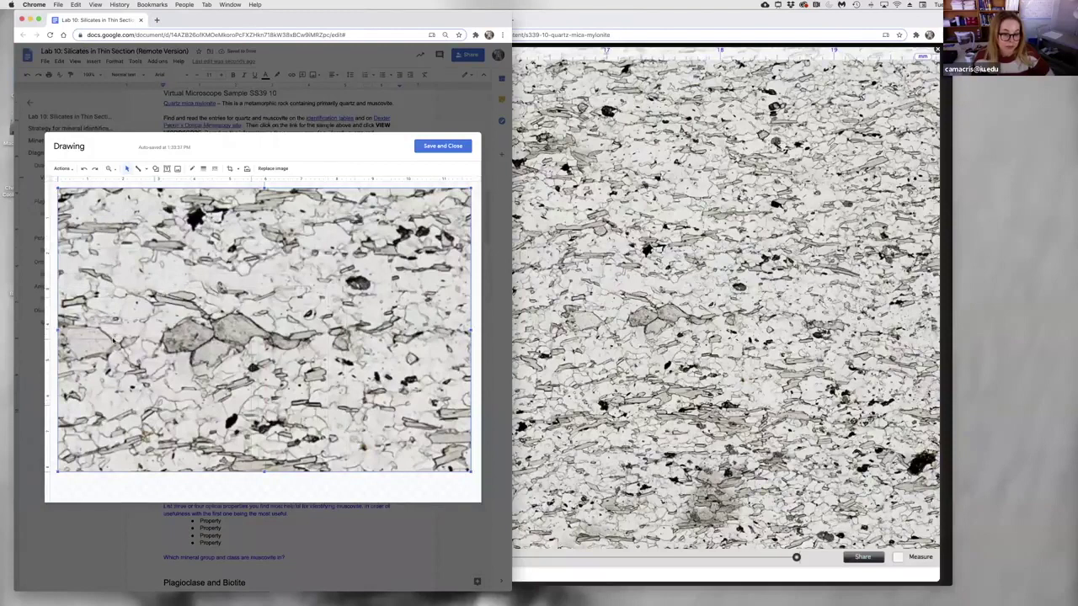
left_click_drag(162, 340, 159, 296)
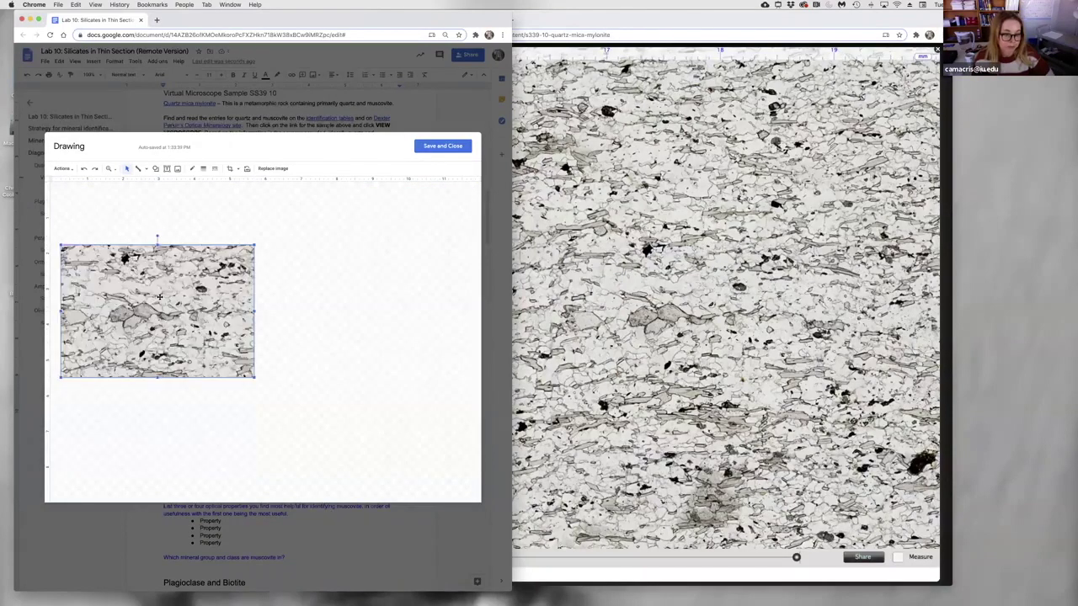
Step: Change the virtual microscope view to XPL and capture the same rectangular region as in the PPL screenshot
key("super+grave")
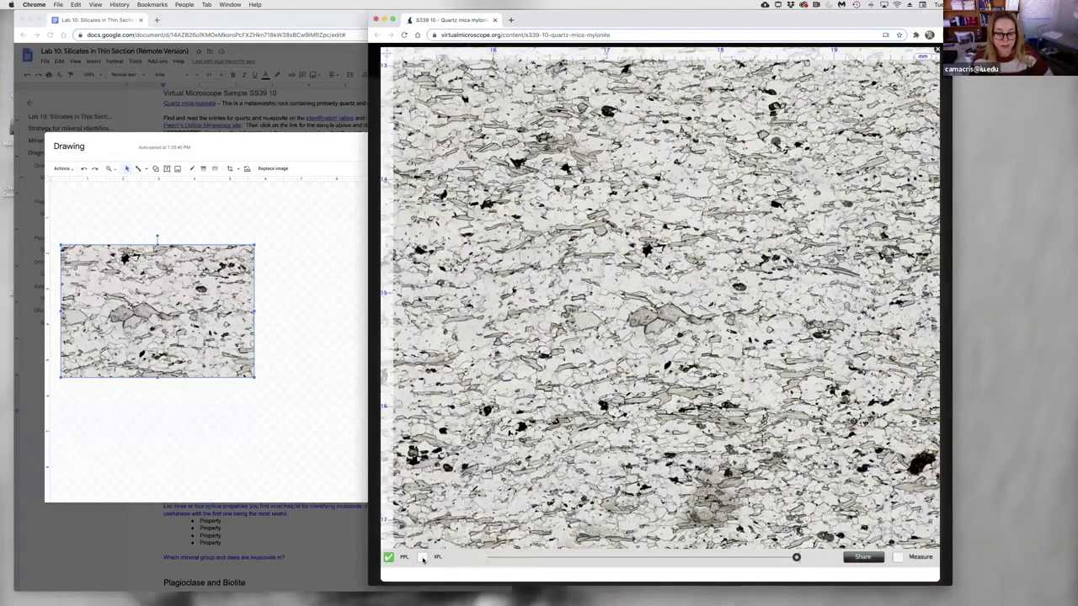
left_click(423, 558)
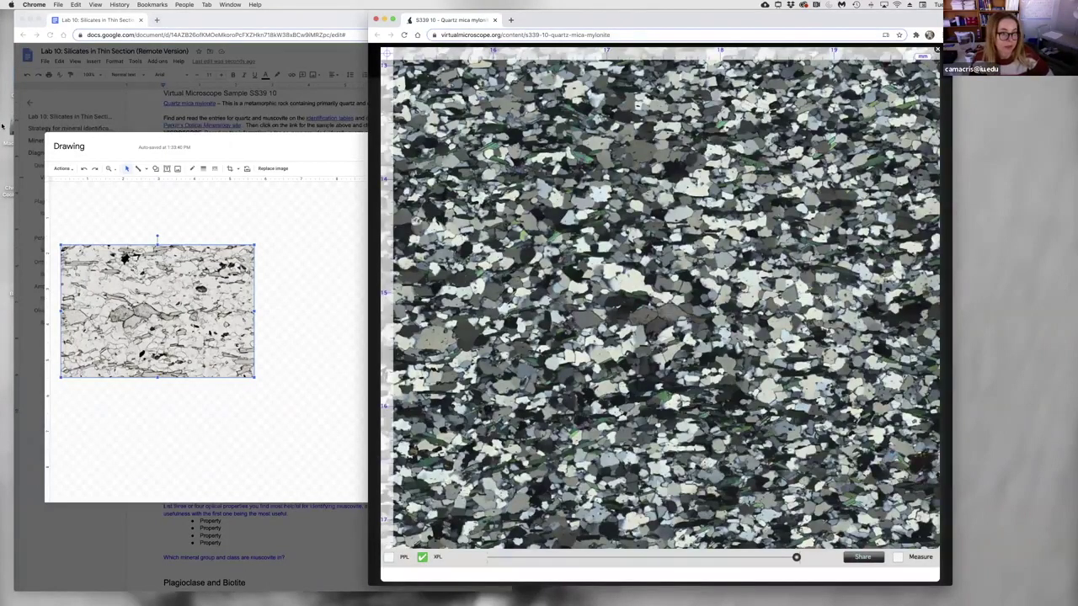
mouse_move(5, 133)
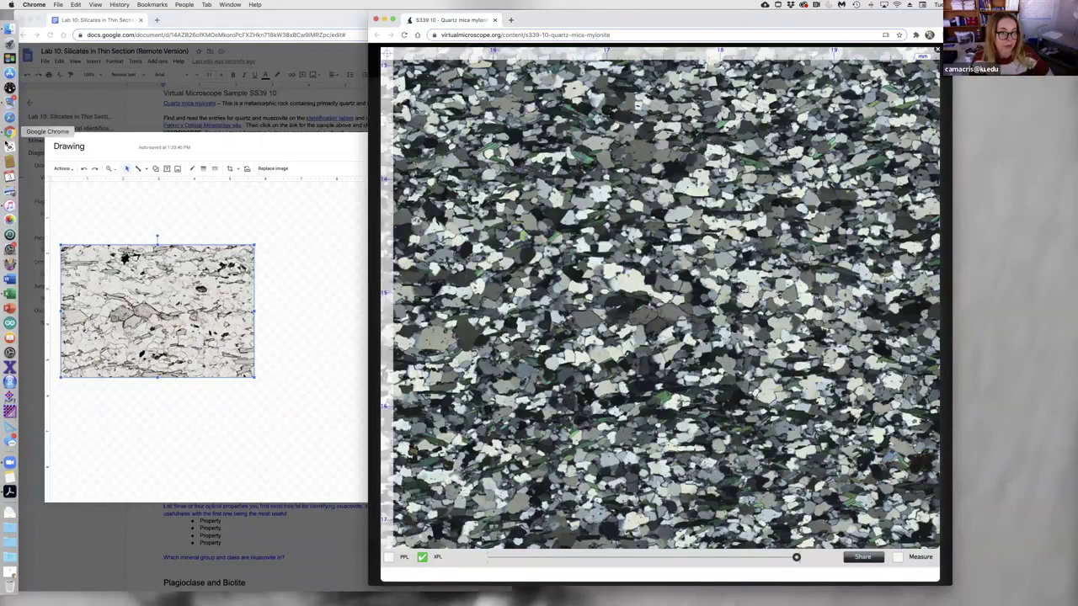
left_click(8, 147)
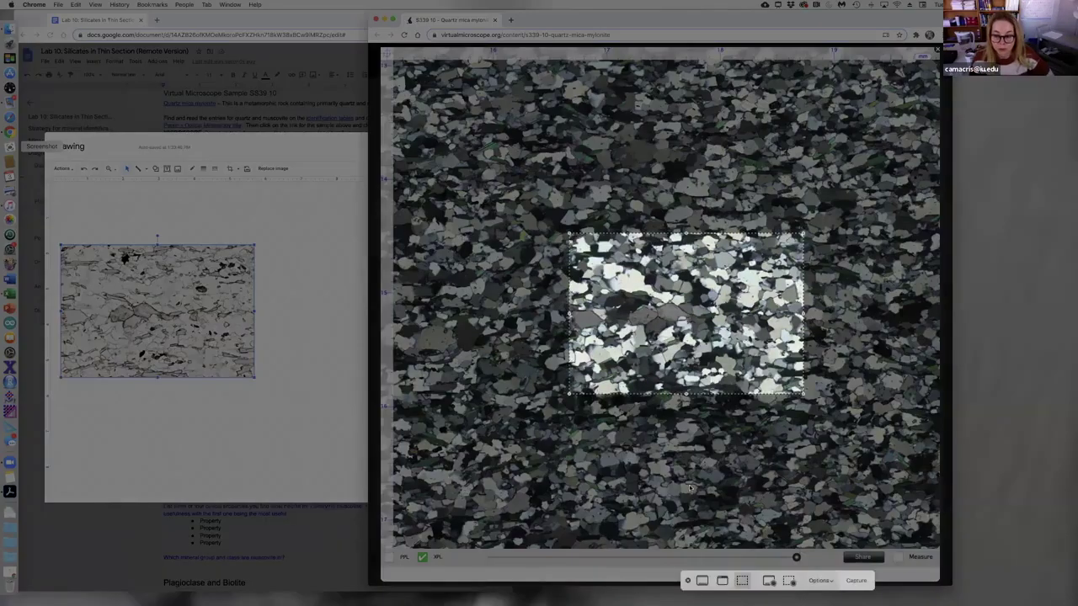
left_click(857, 581)
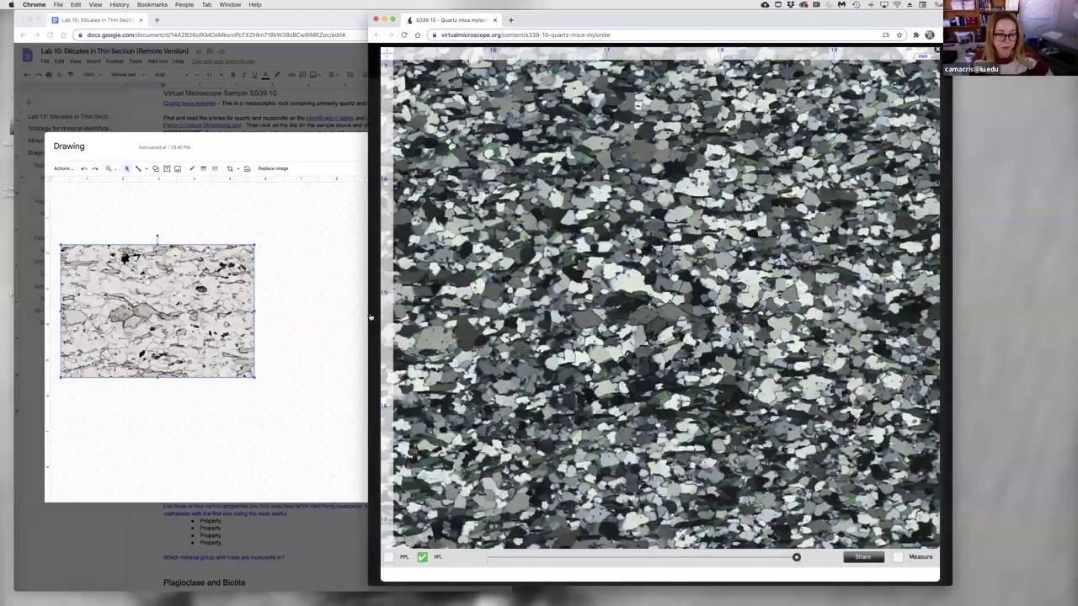
Step: Paste the XPL screenshot into the drawing, align it beside the PPL image, and resize it to match
left_click(300, 295)
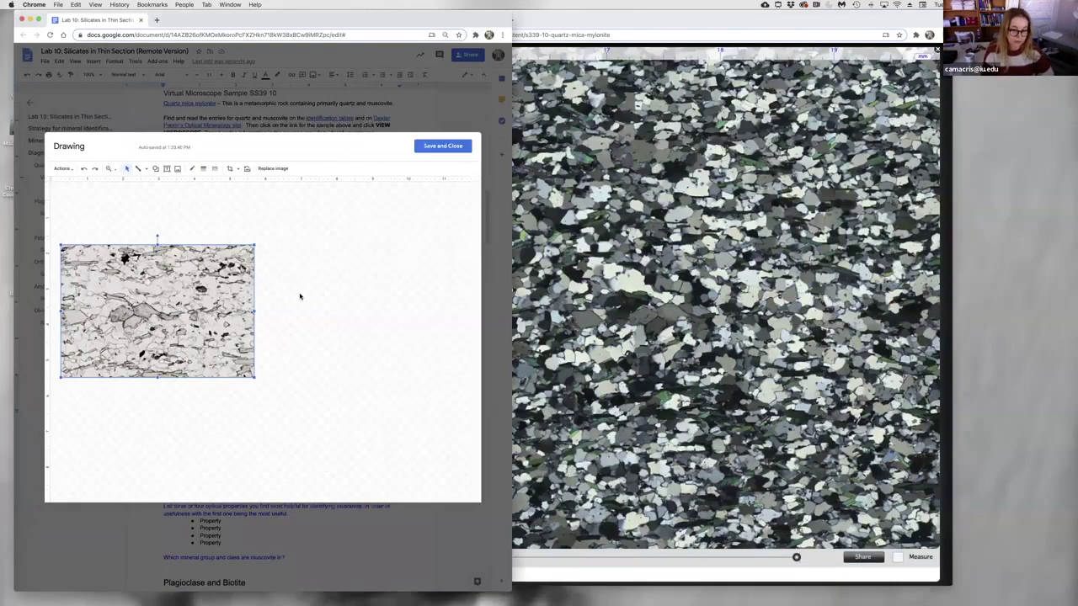
key("super+v")
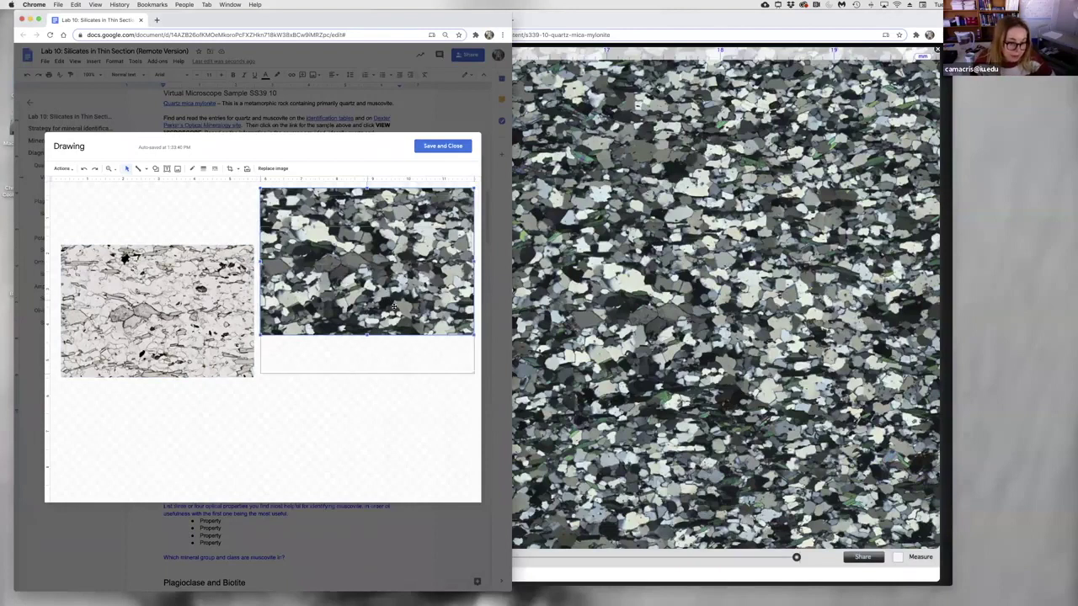
left_click_drag(347, 287, 347, 328)
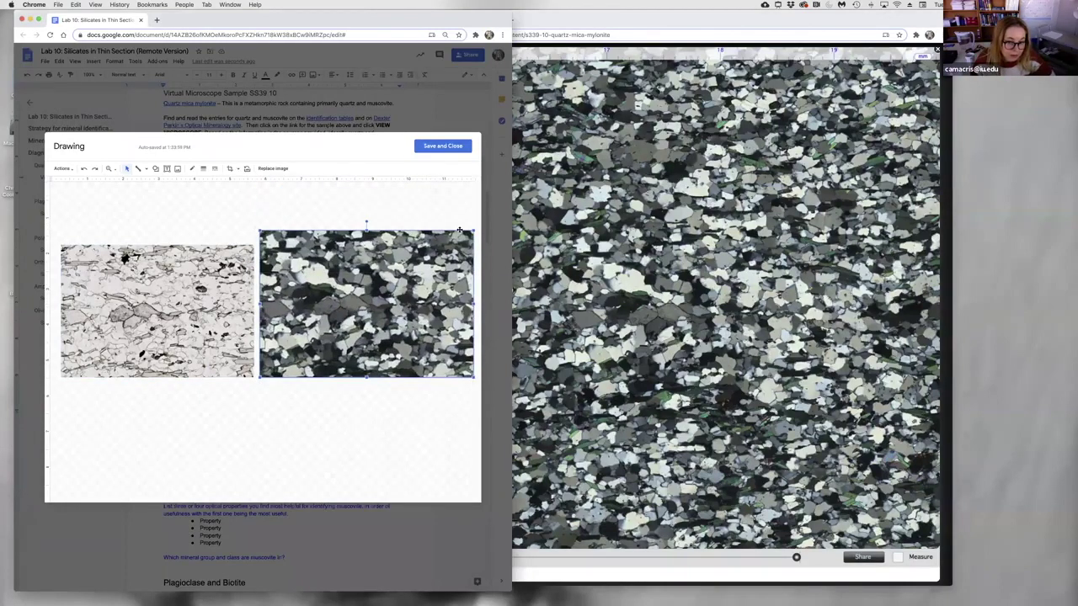
left_click_drag(455, 242, 453, 245)
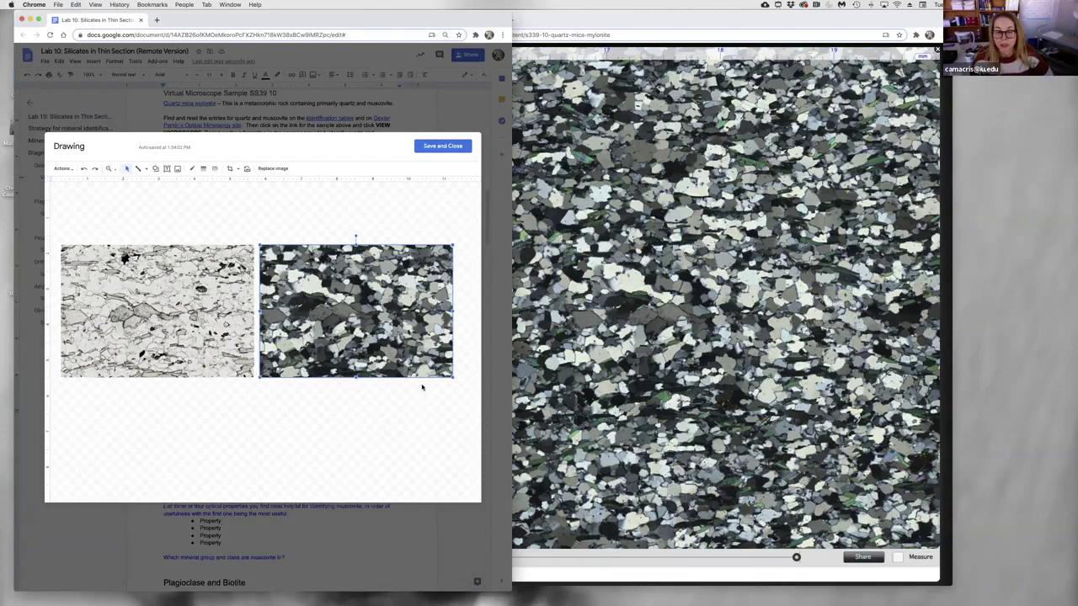
Step: Draw two leader lines from one shared point above the XPL image to two separate grains in its upper half
left_click(139, 170)
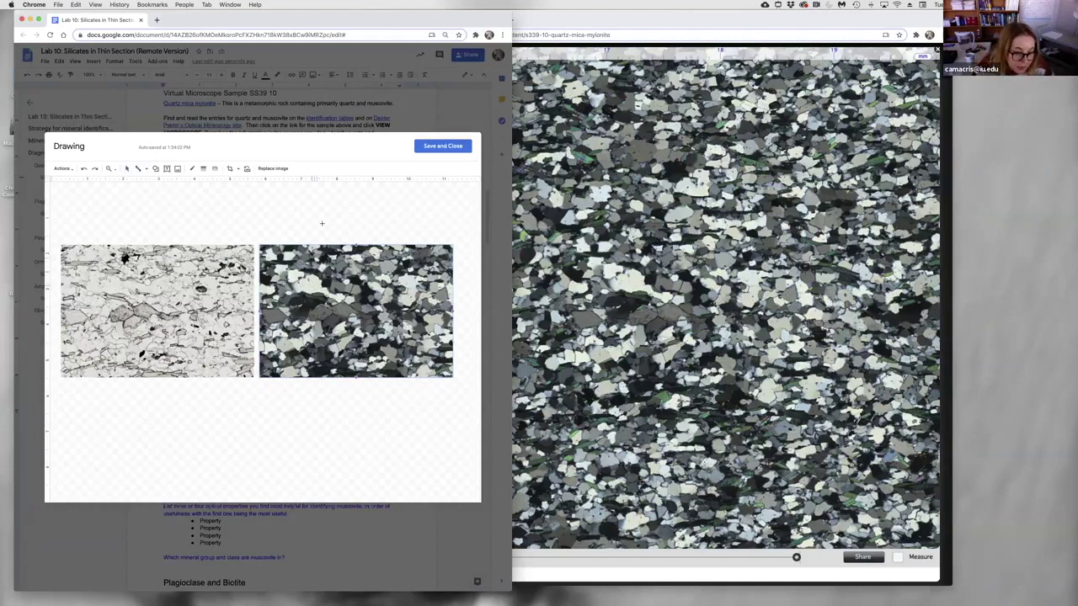
left_click_drag(313, 287, 322, 219)
left_click(127, 169)
left_click(325, 294)
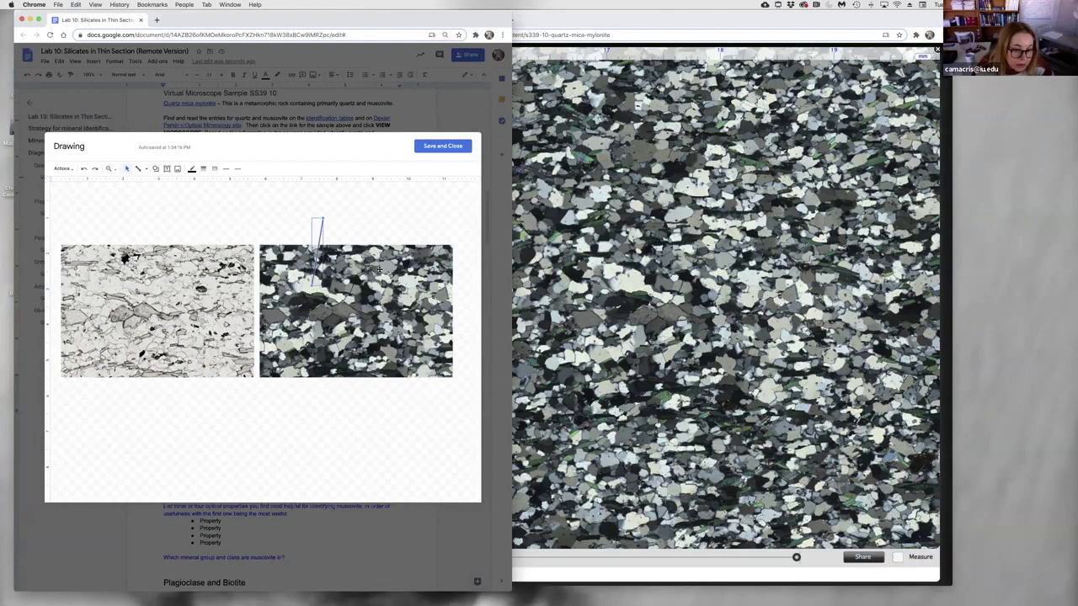
mouse_move(373, 263)
left_mouse_down()
mouse_move(317, 234)
mouse_move(372, 263)
left_mouse_up()
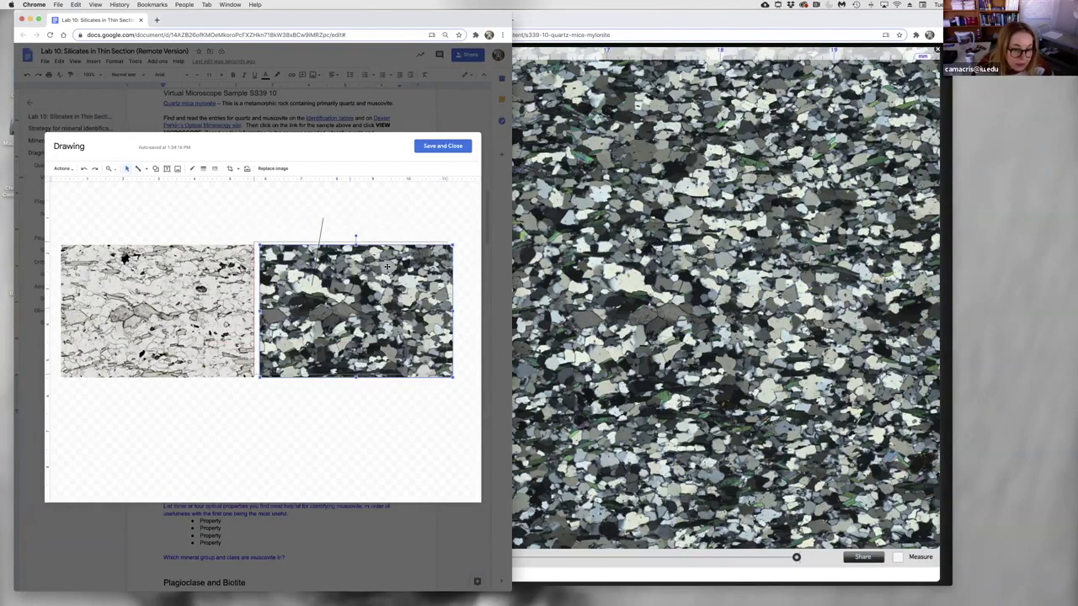
left_click(140, 169)
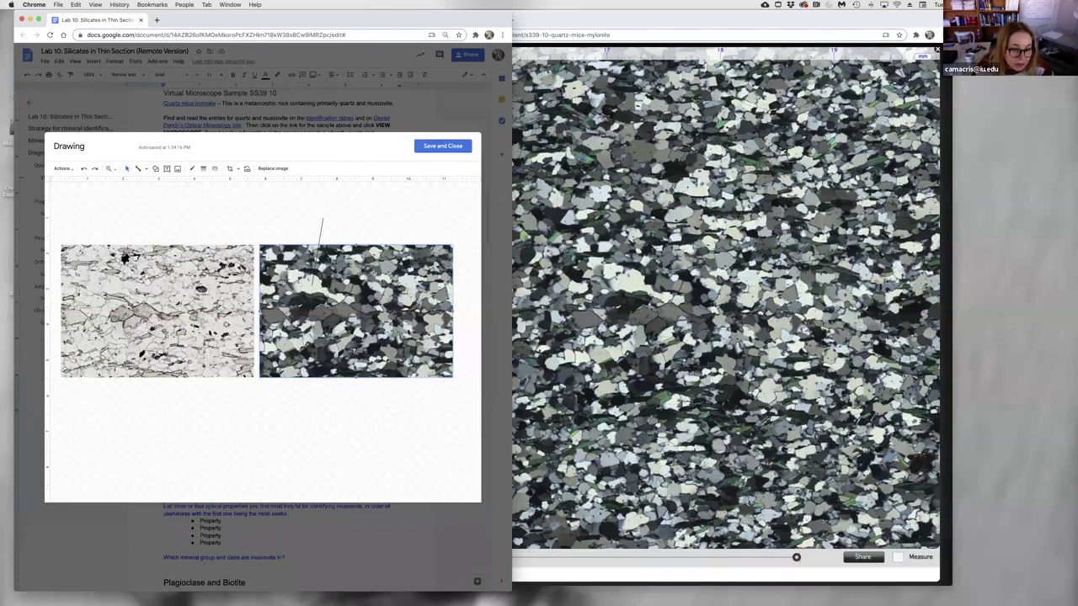
mouse_move(355, 245)
left_mouse_down()
mouse_move(298, 215)
mouse_move(362, 216)
left_mouse_up()
Step: Add a text label reading "quartz" above the XPL image and centre it over the shared point of the two leader lines
left_click(167, 169)
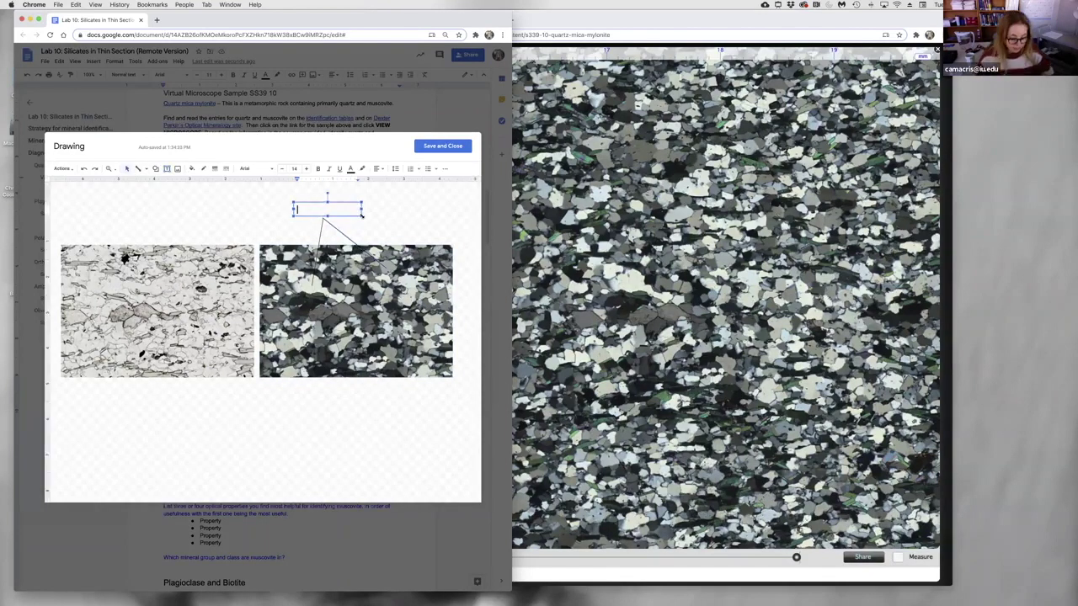
type("quartz")
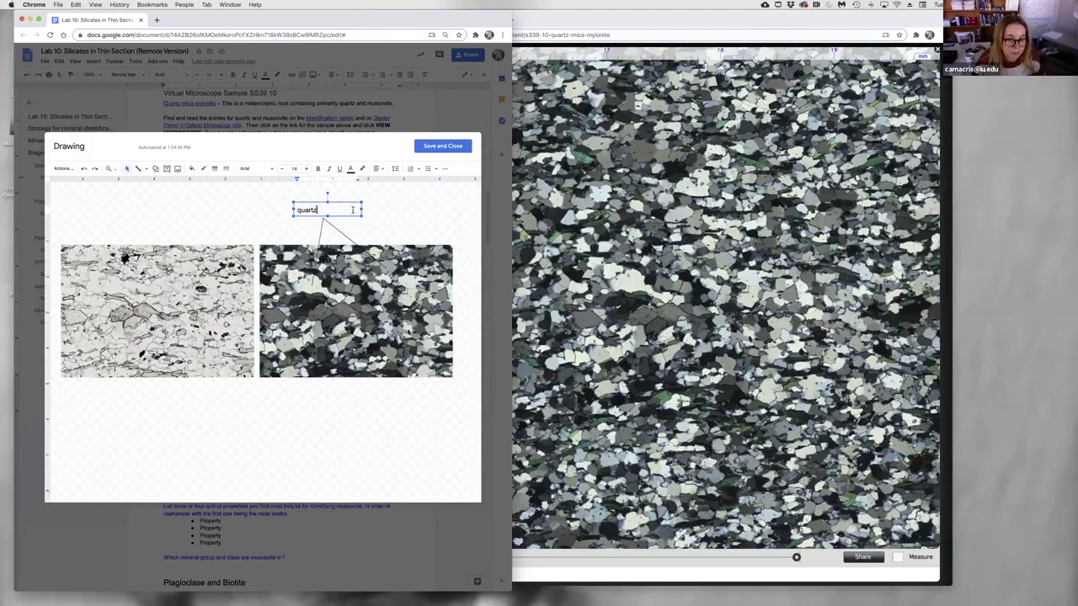
left_click(349, 203)
left_click_drag(349, 203, 363, 205)
left_click(385, 221)
Step: Draw two leader lines from two muscovite grains in the XPL image's lower half to one shared point below the image
left_click(165, 169)
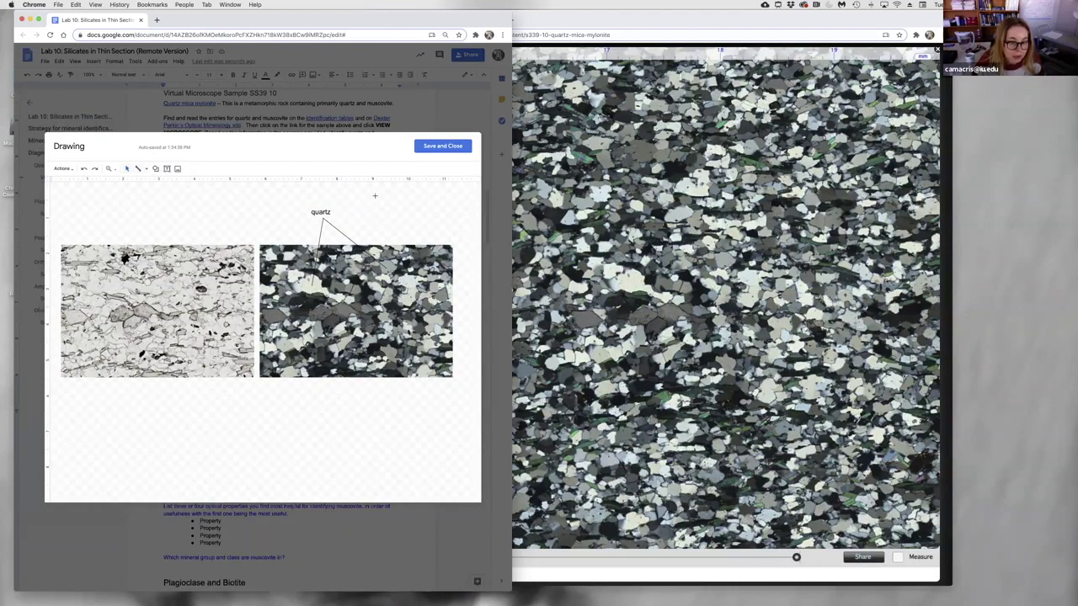
left_click(139, 170)
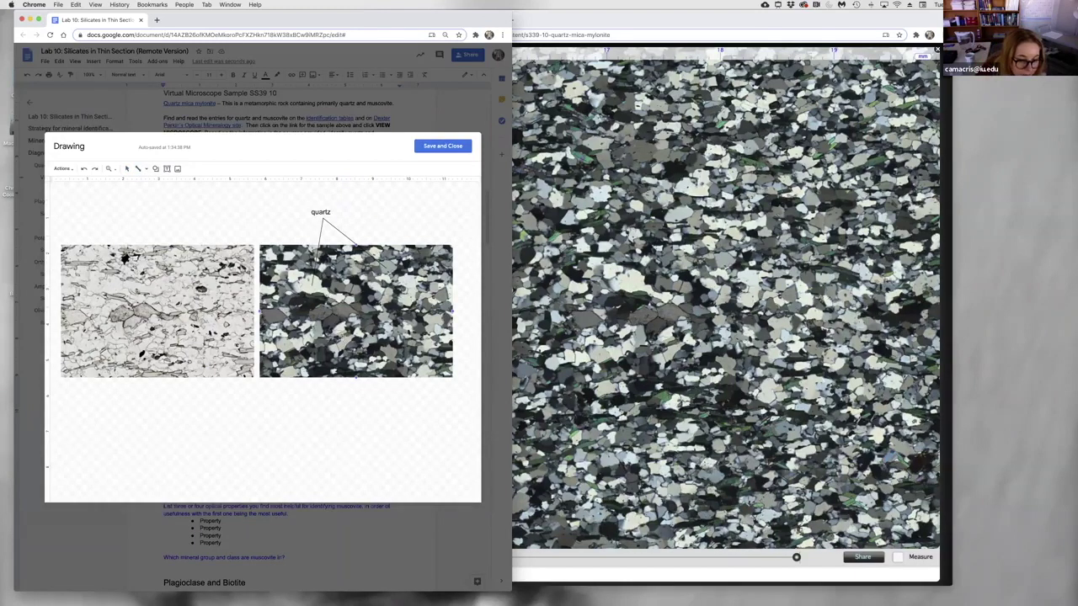
left_click_drag(346, 357, 342, 399)
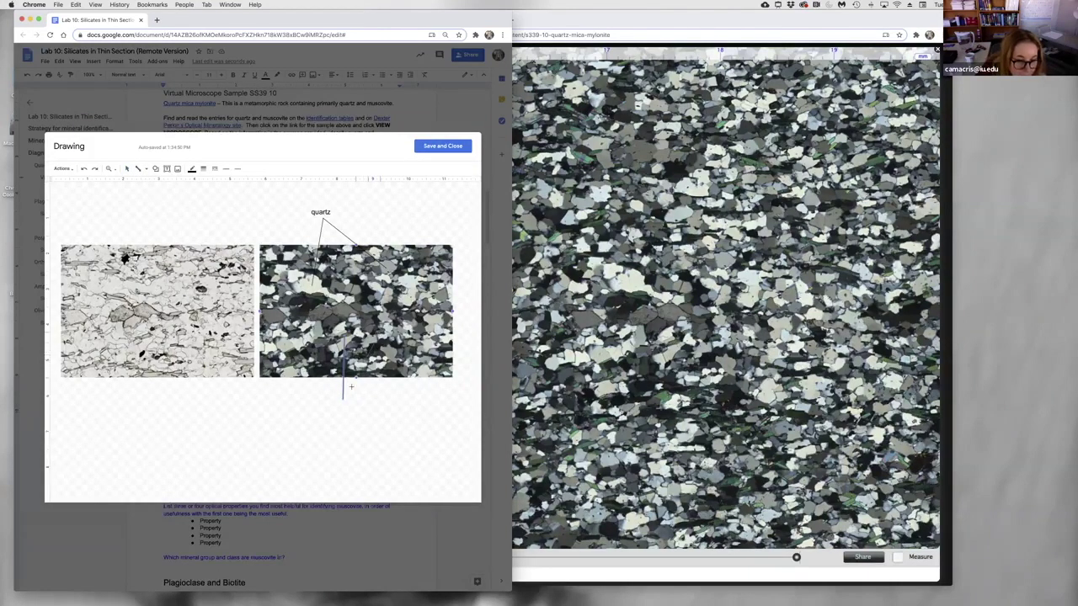
left_click_drag(358, 364, 342, 396)
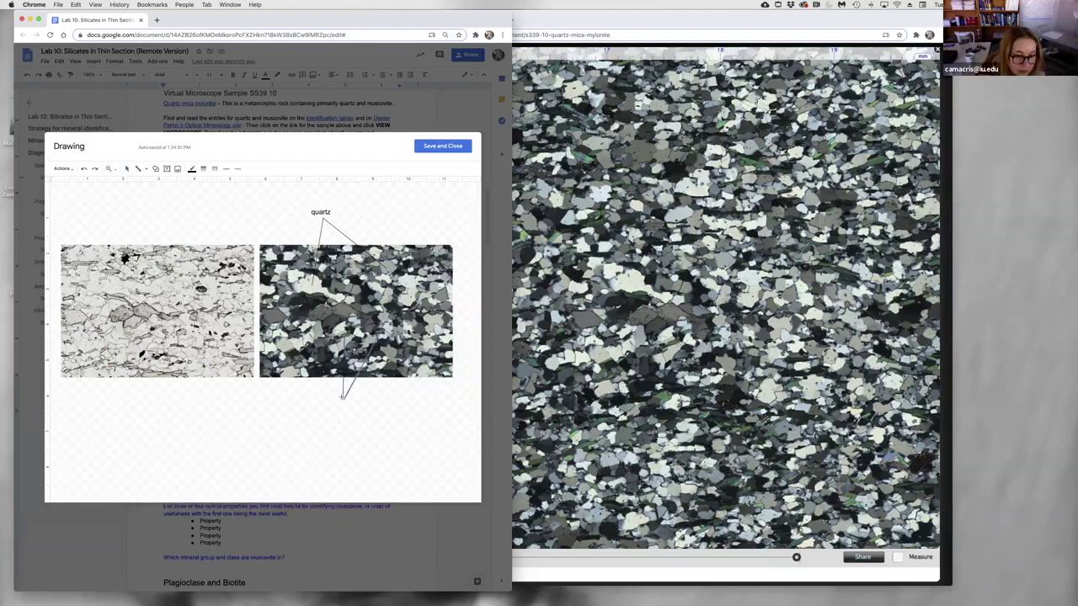
Step: Label the lower leader lines "muscovite", centre the label beneath their shared point, and save the finished drawing into the document
left_click(167, 169)
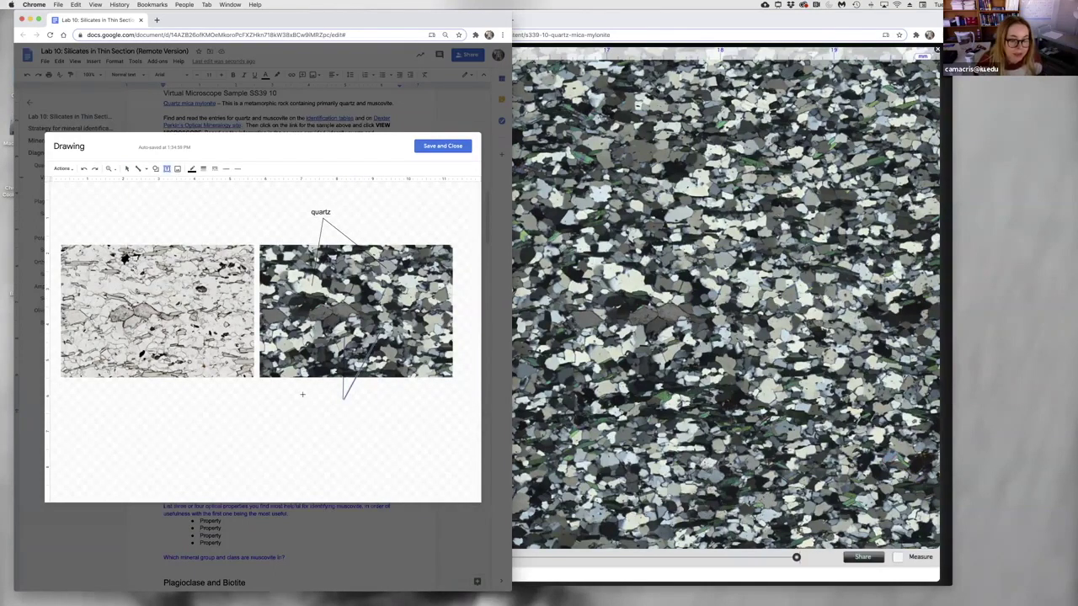
left_click_drag(300, 401, 411, 419)
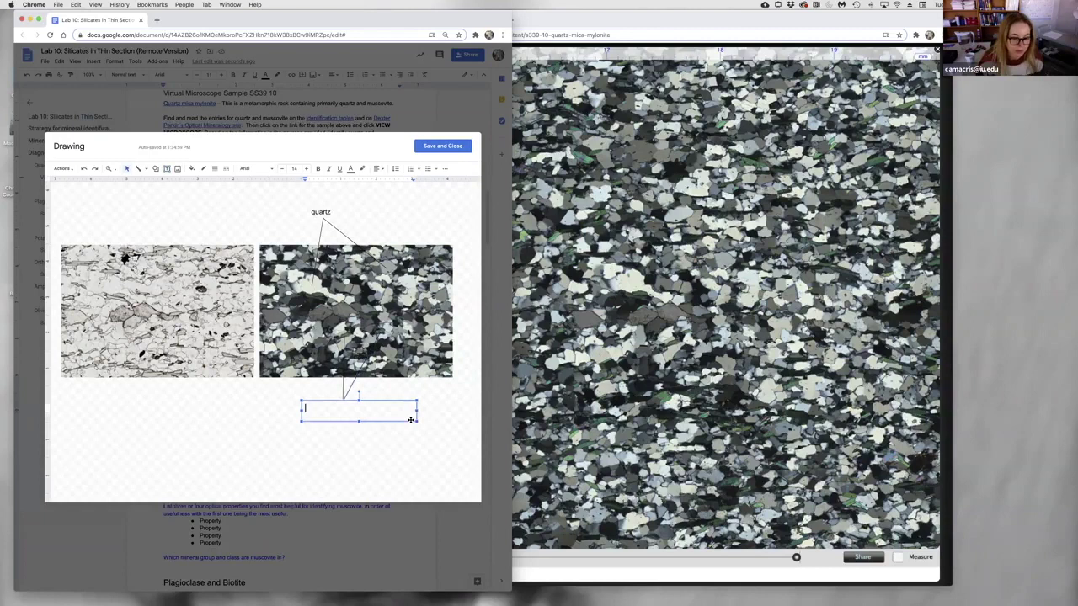
type("musco")
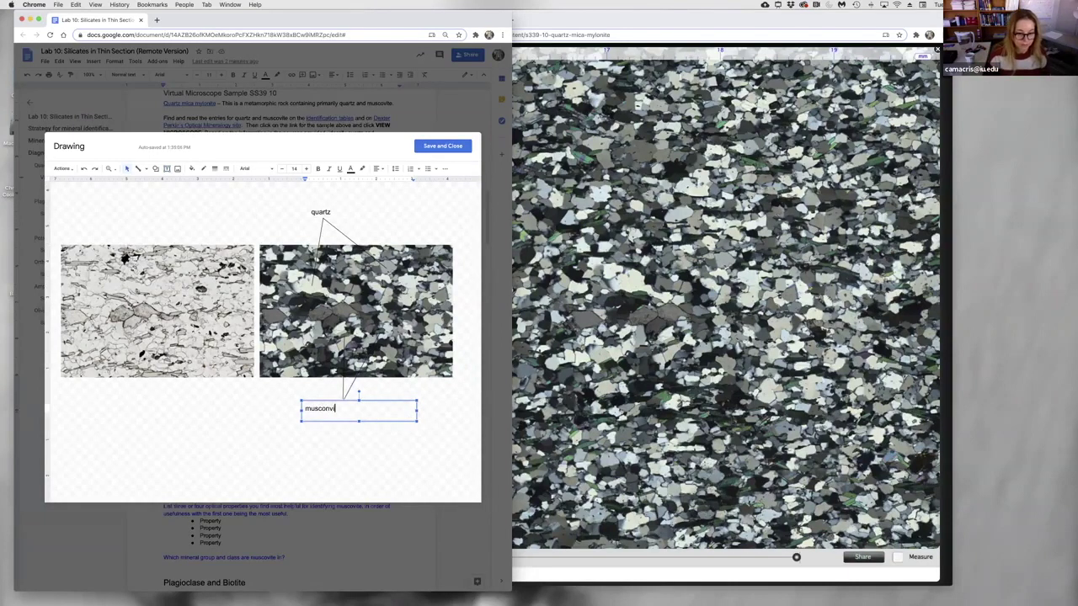
type("vite")
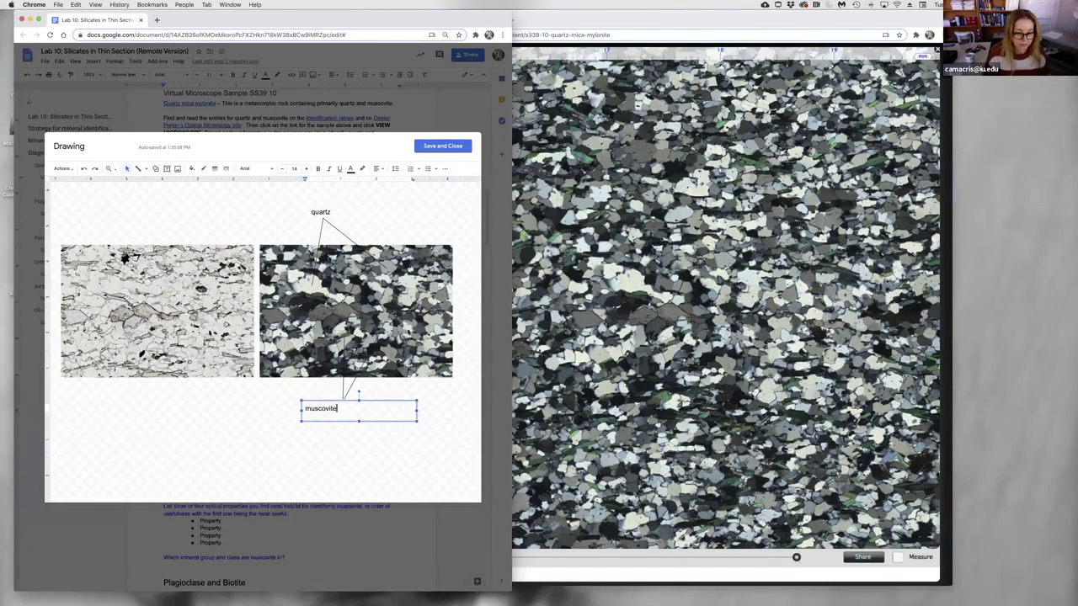
left_click_drag(368, 397, 386, 397)
left_click(364, 447)
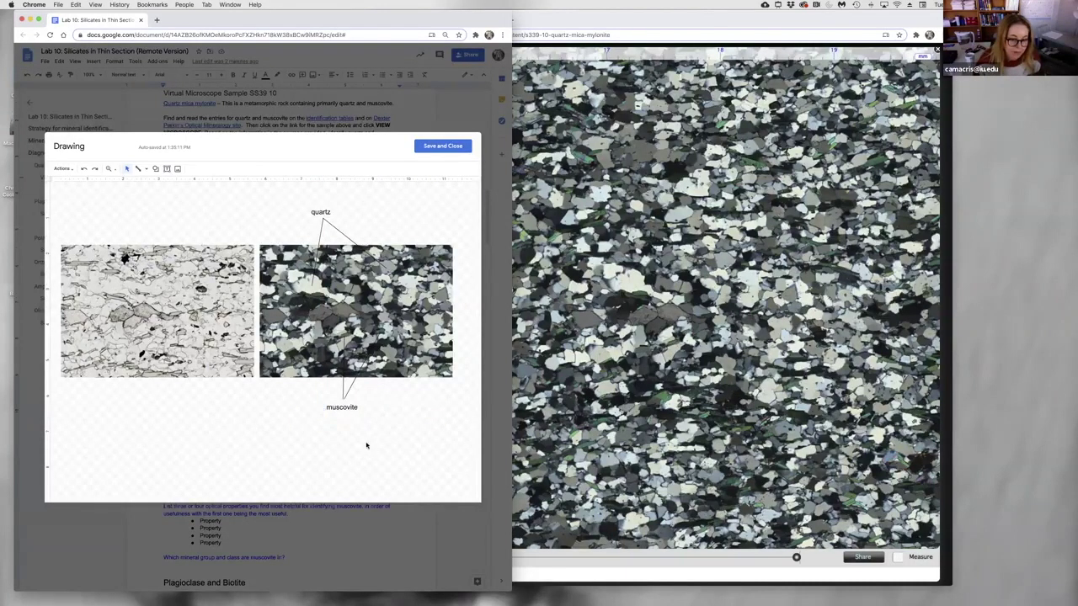
left_click(444, 147)
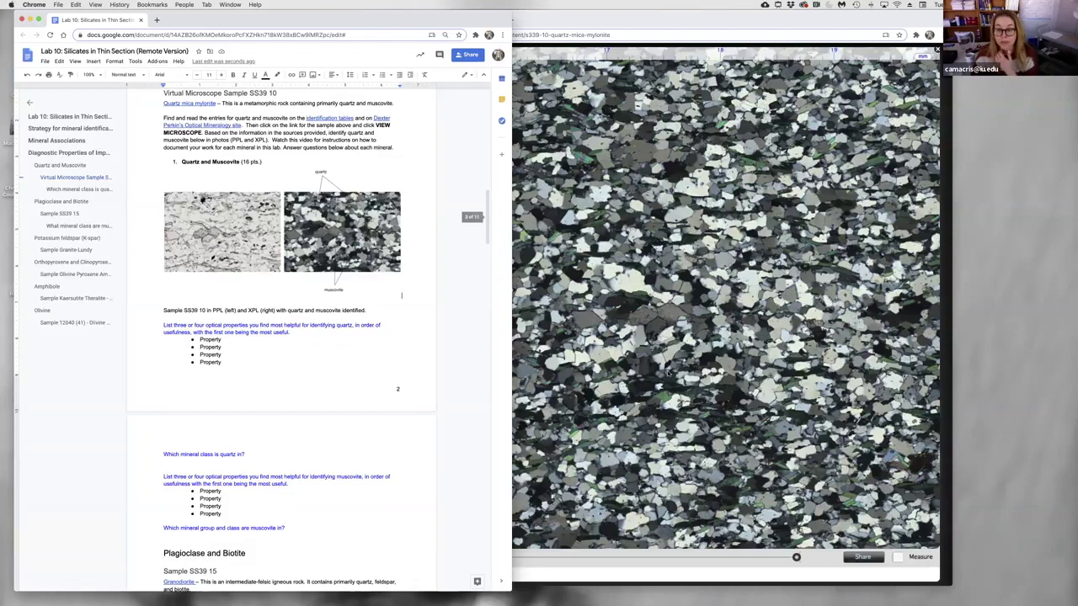
Step: Switch to the virtual microscope window and zoom the XPL thin section all the way out
left_click(670, 375)
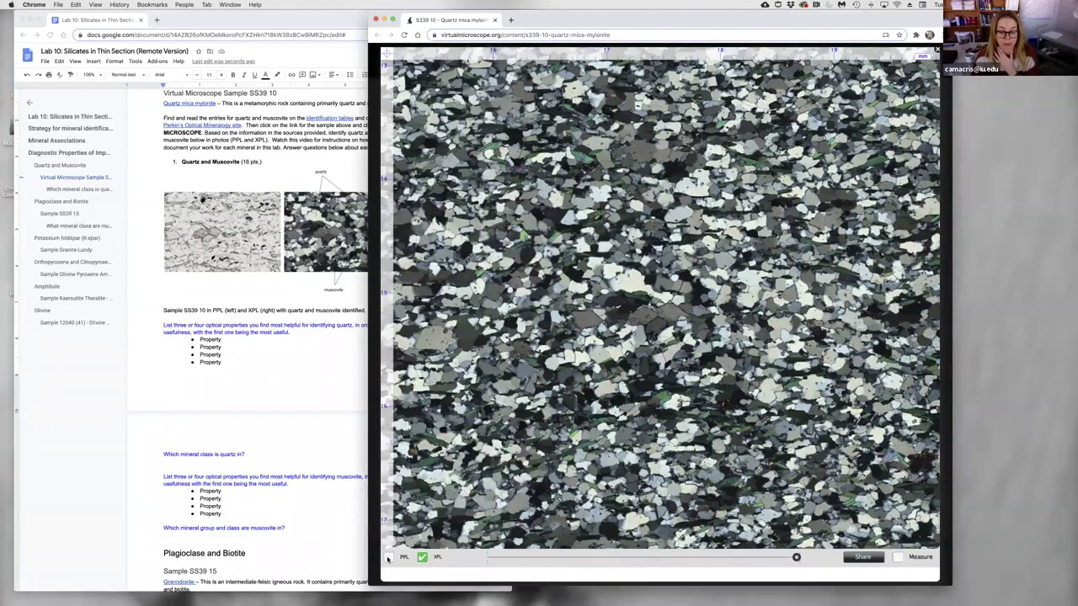
left_click_drag(796, 556, 755, 556)
left_click(486, 557)
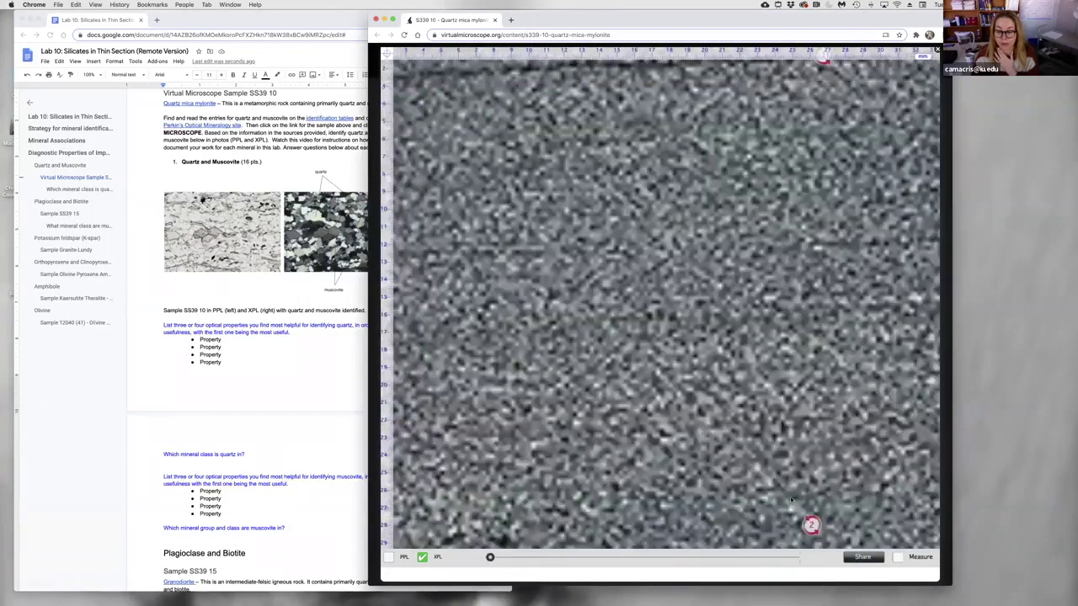